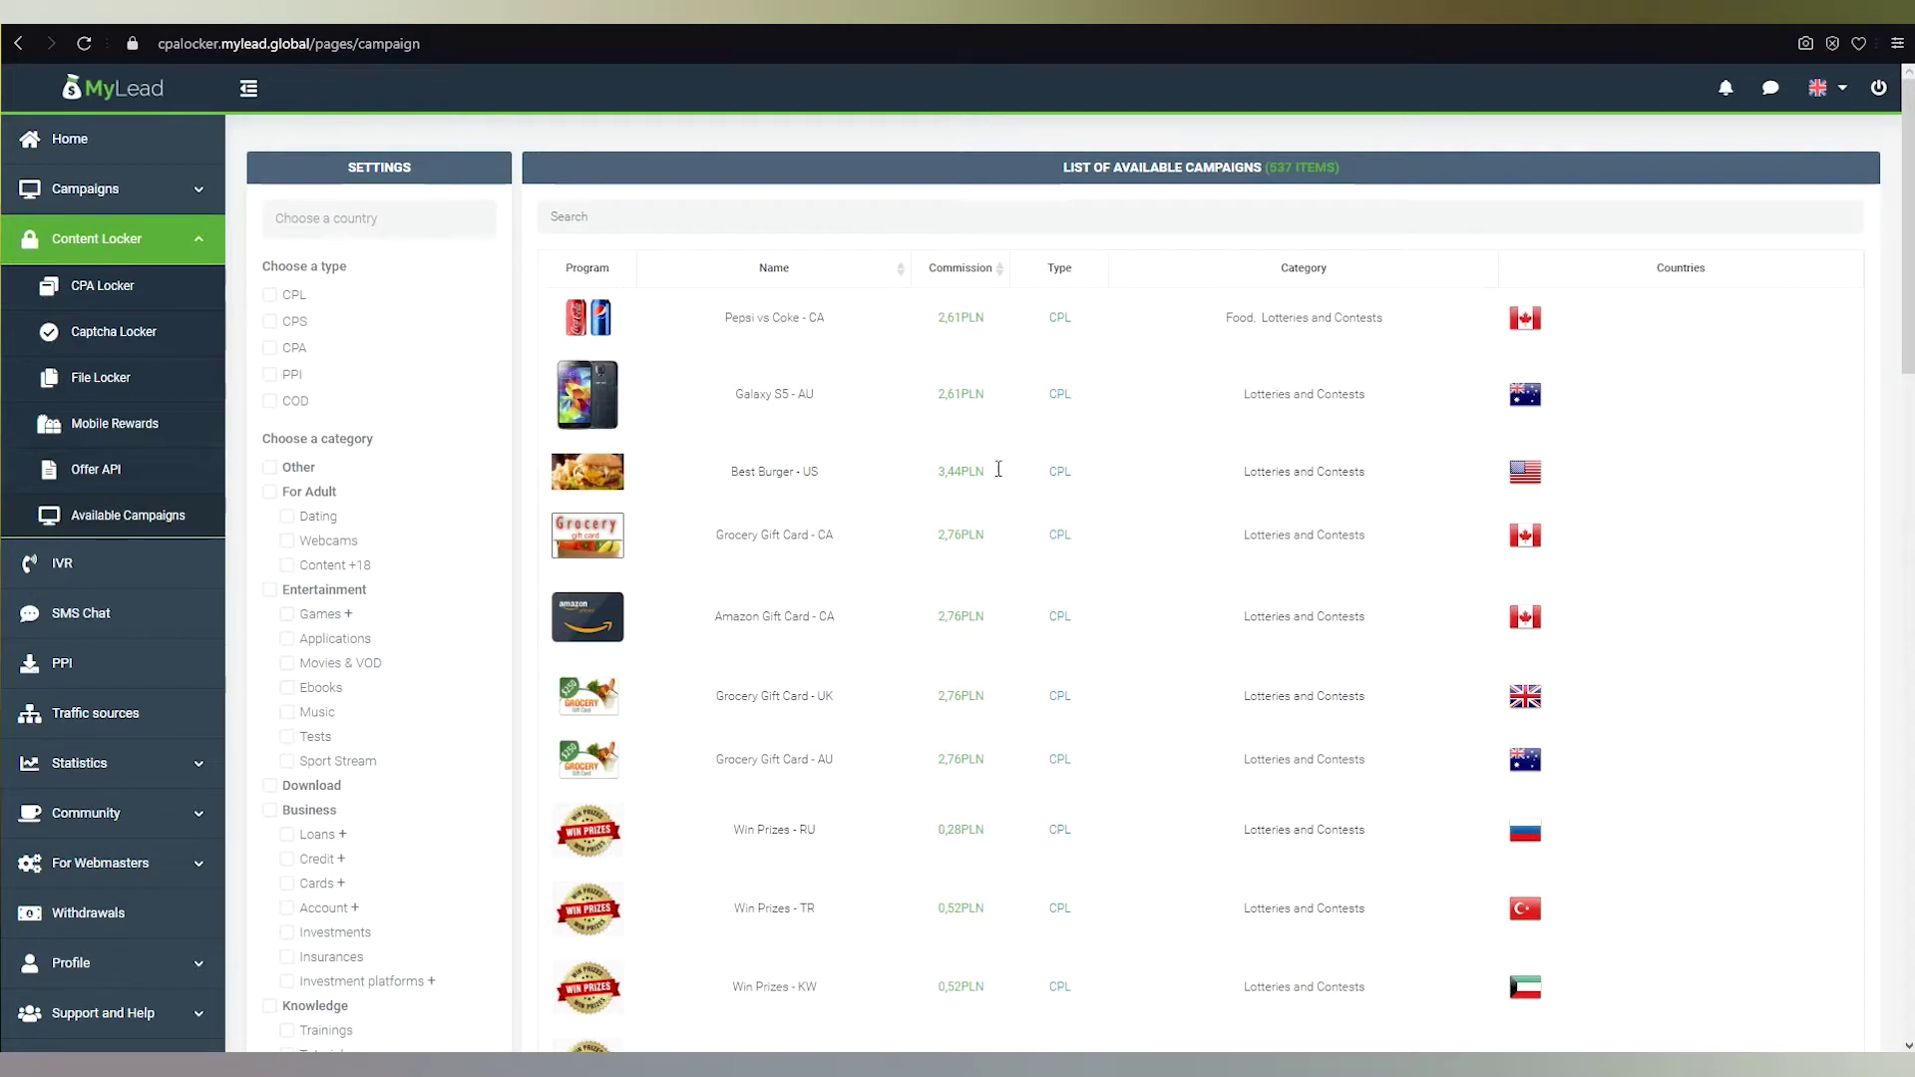
Disable Australia for the Galaxy S5 - AU campaign in the campaign settings of the Content Locker Test locker
click(185, 295)
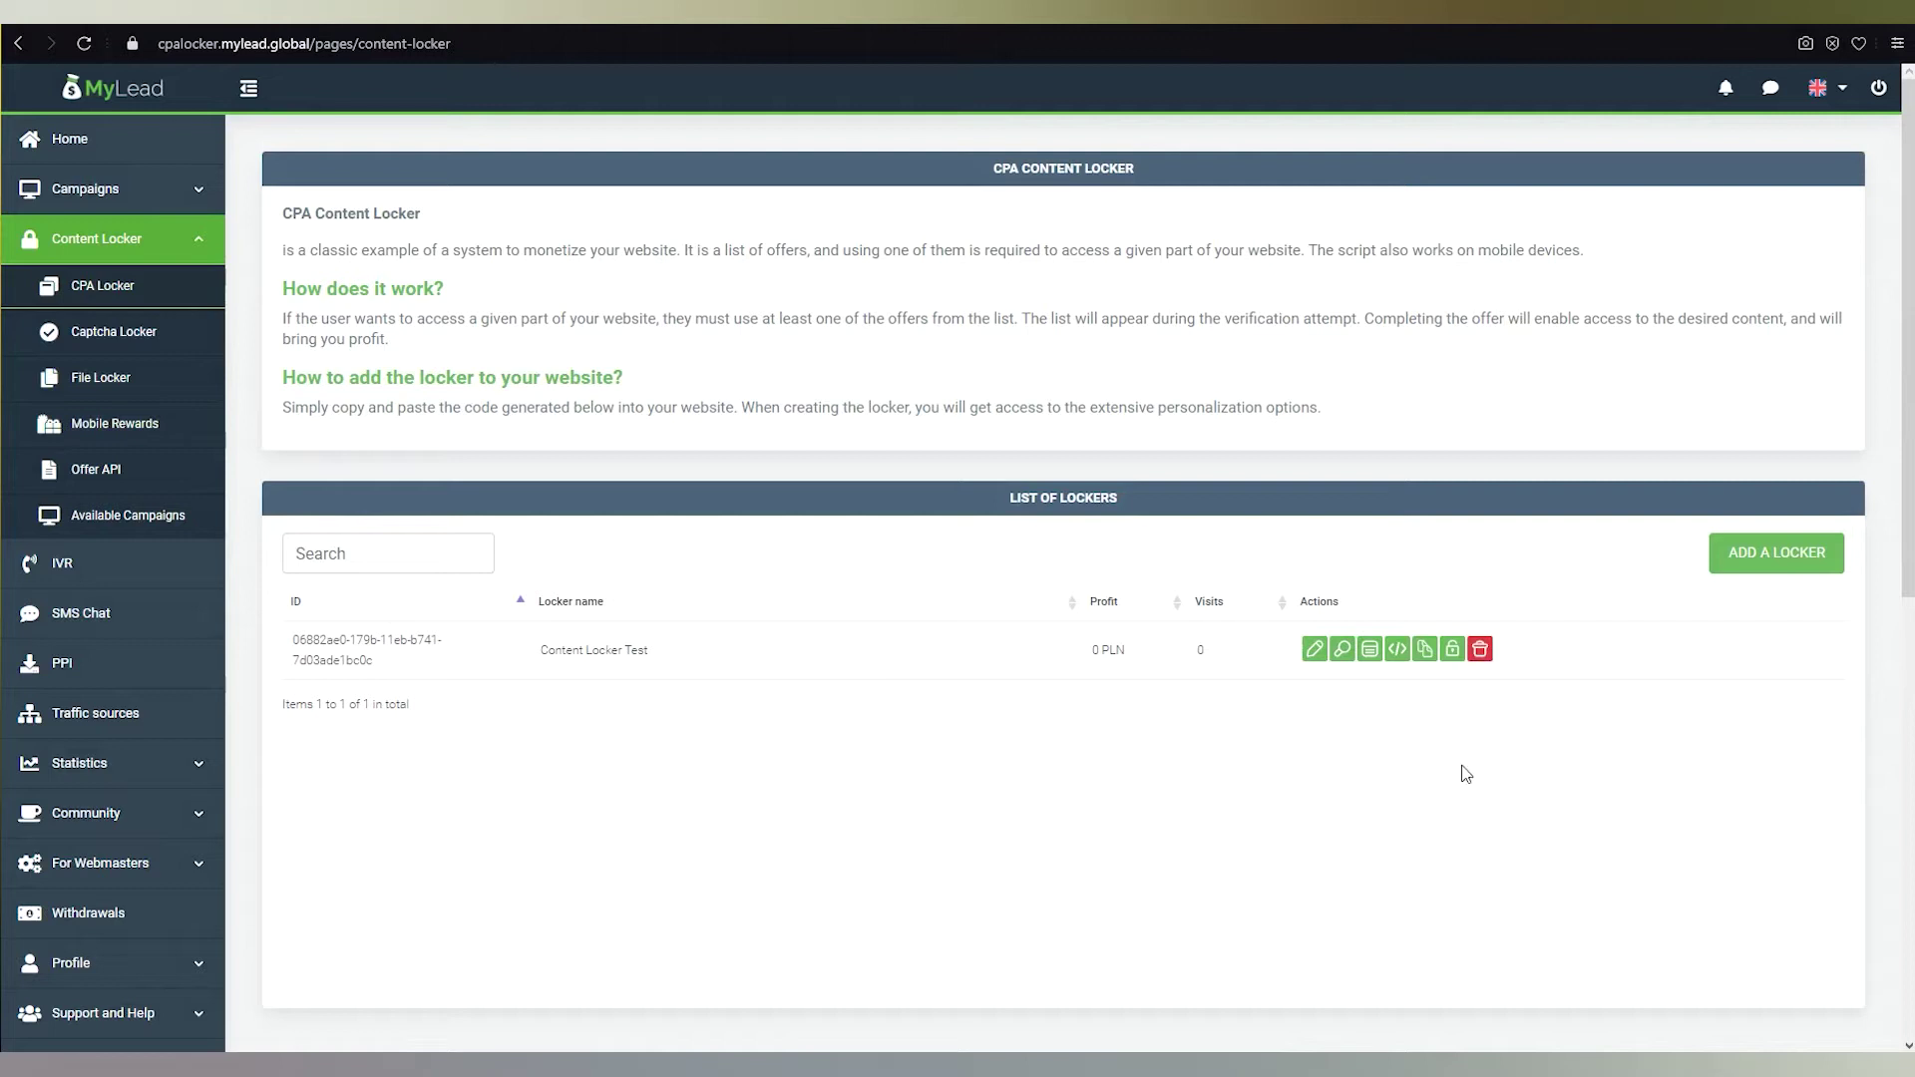
click(1371, 653)
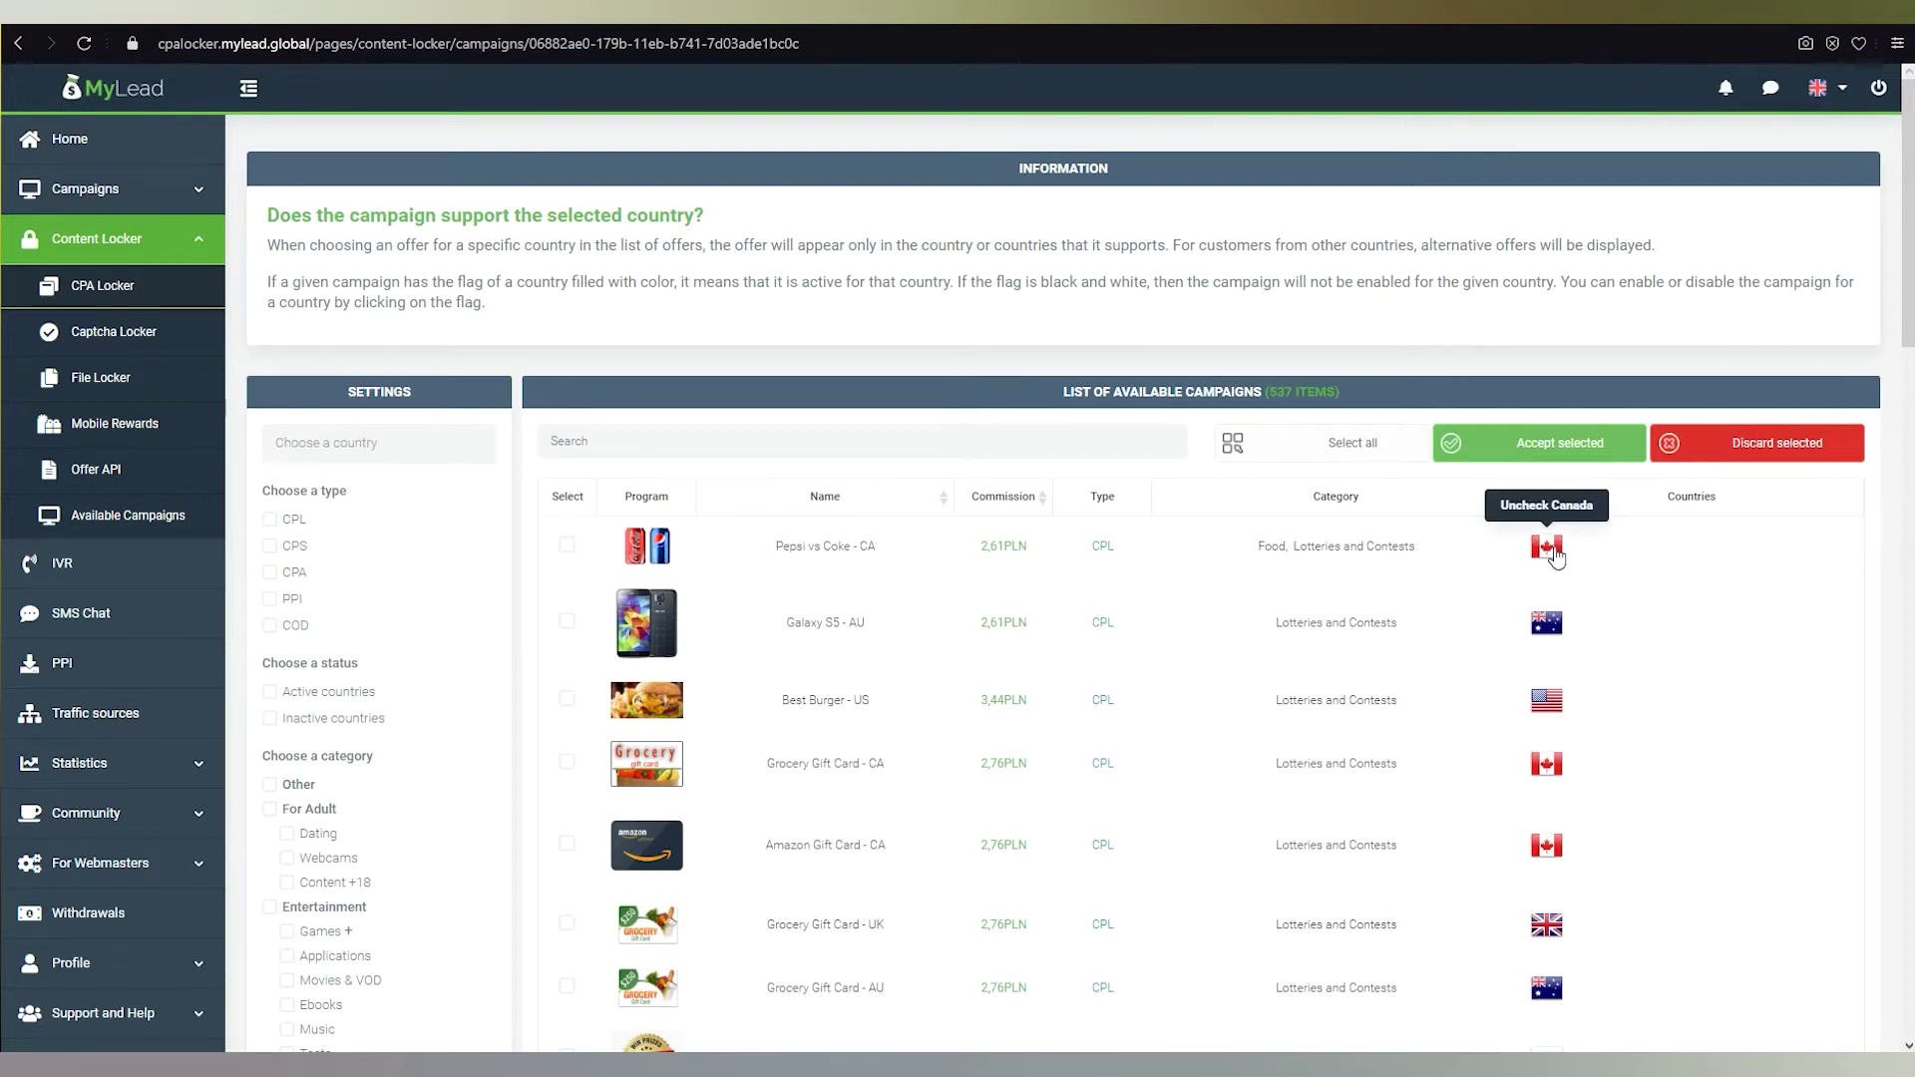
scroll(1556, 563, down, 1)
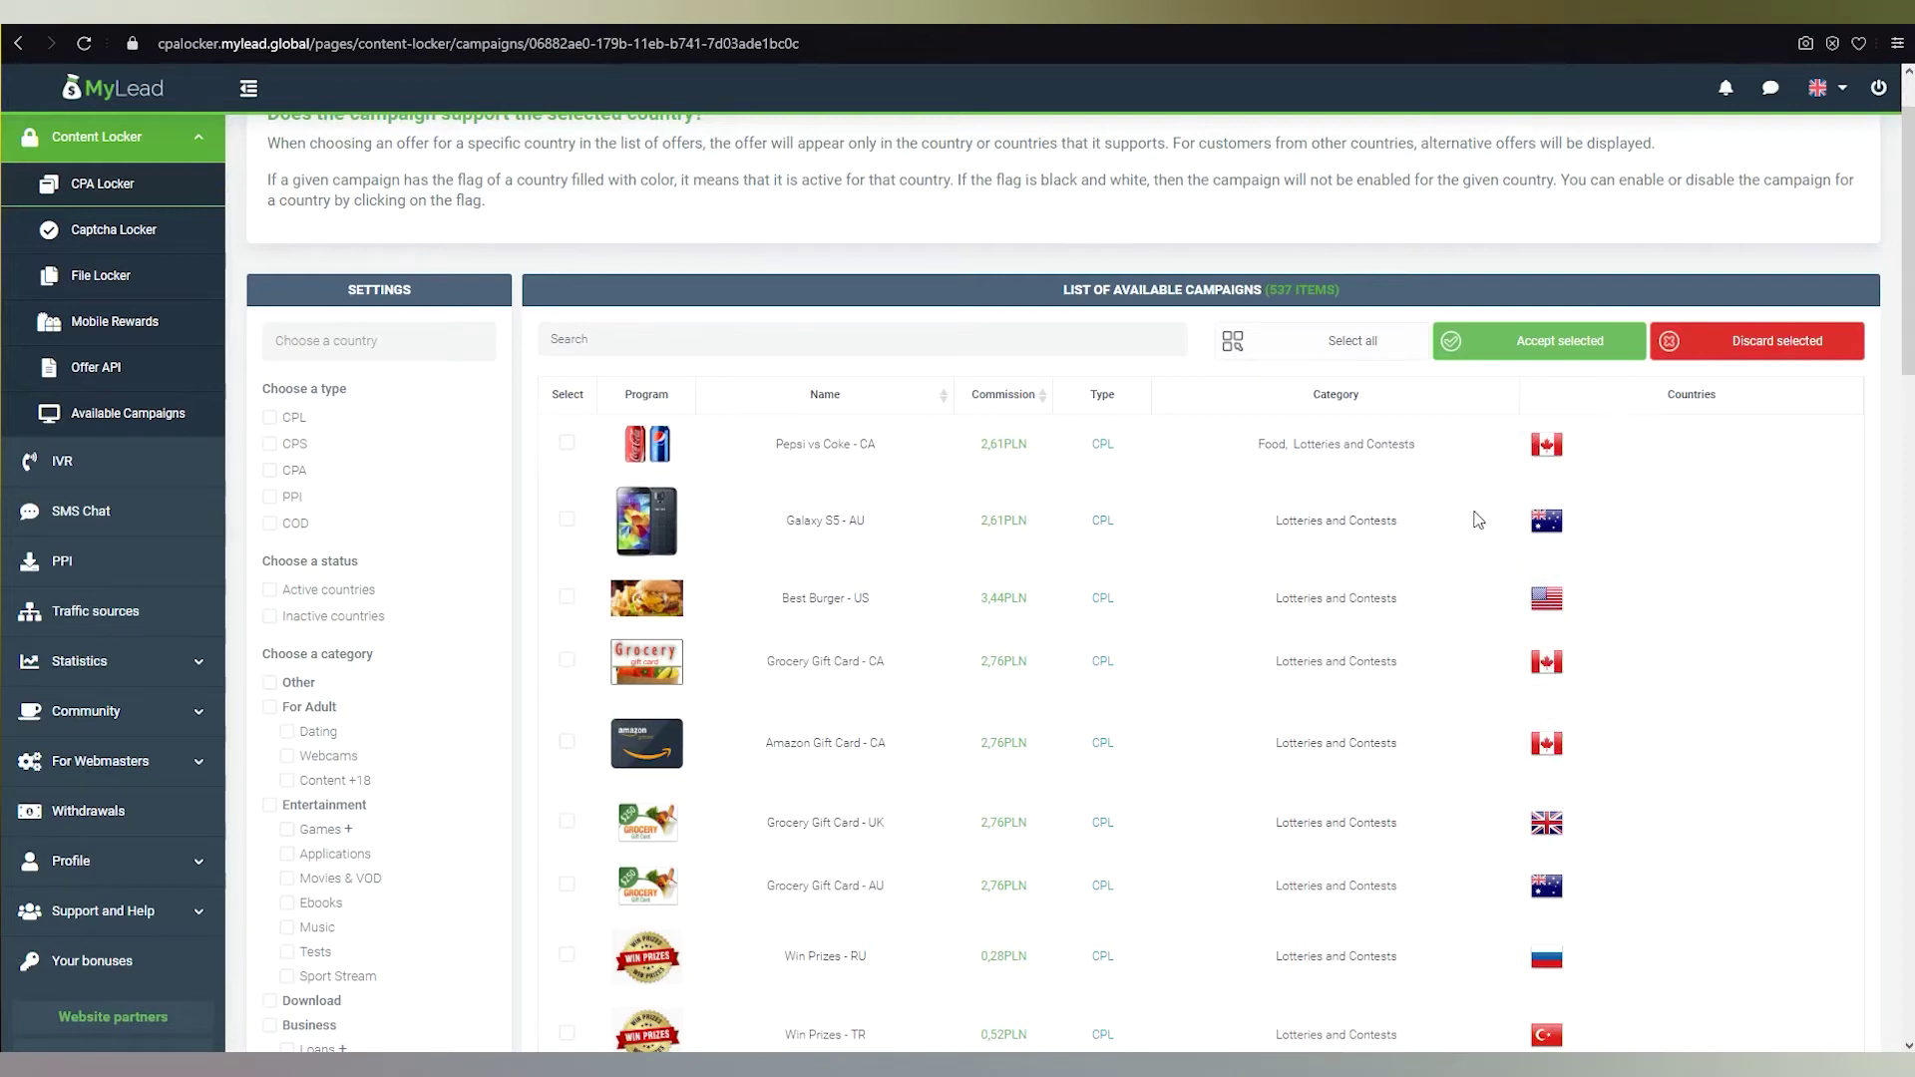
scroll(1486, 519, up, 1)
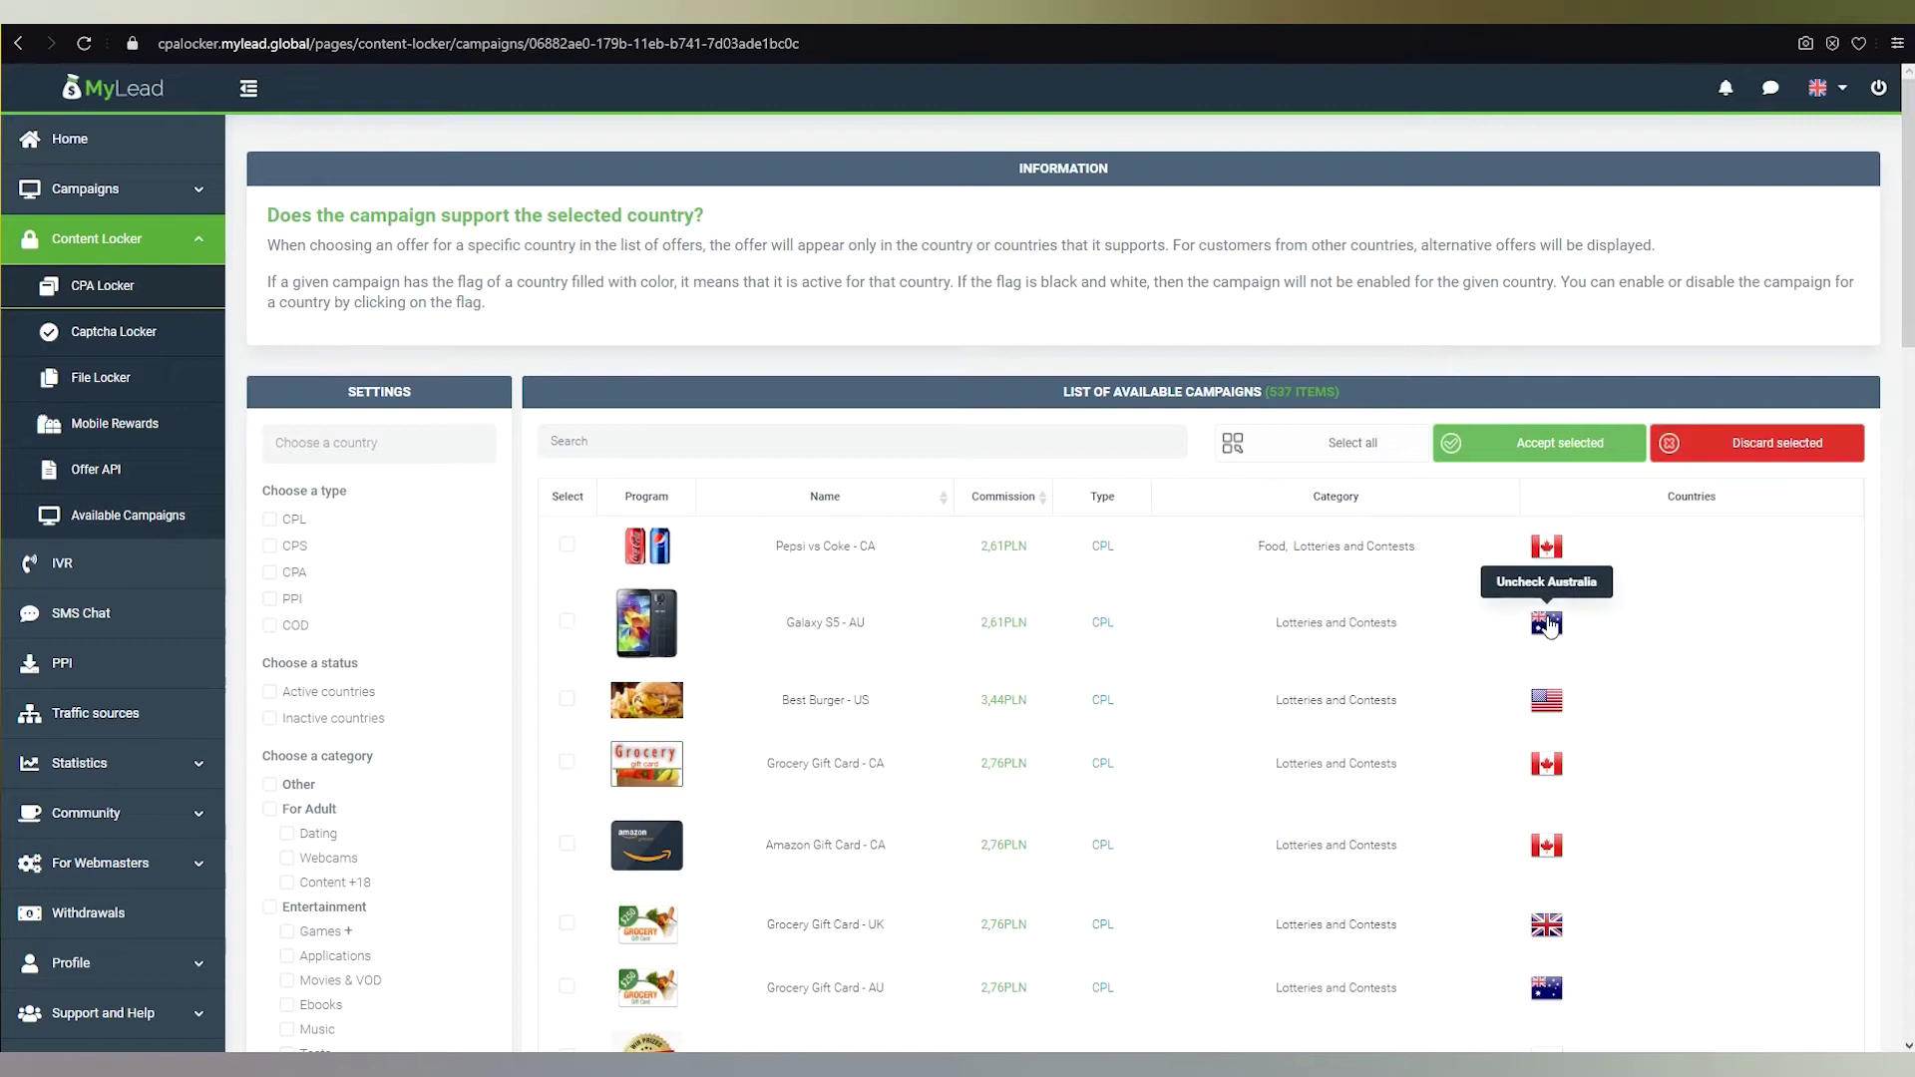
click(1548, 623)
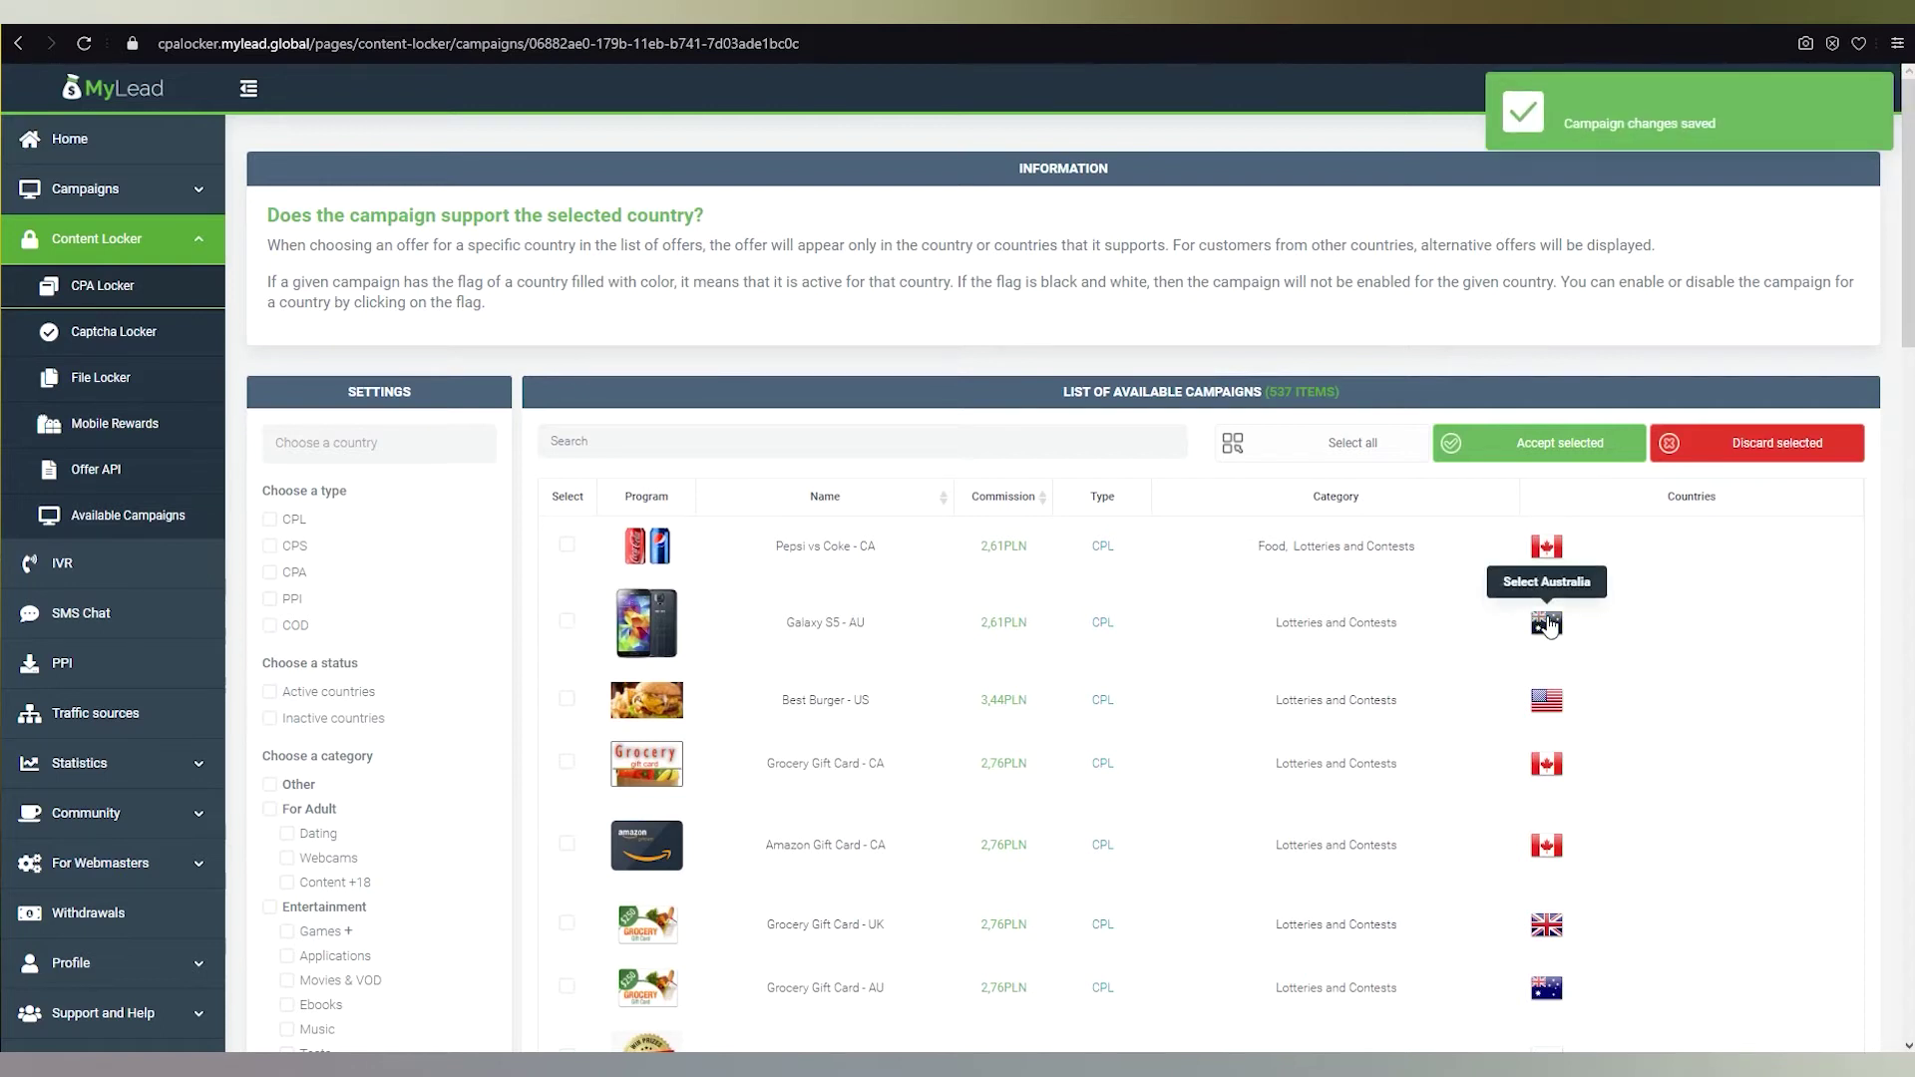
click(1548, 623)
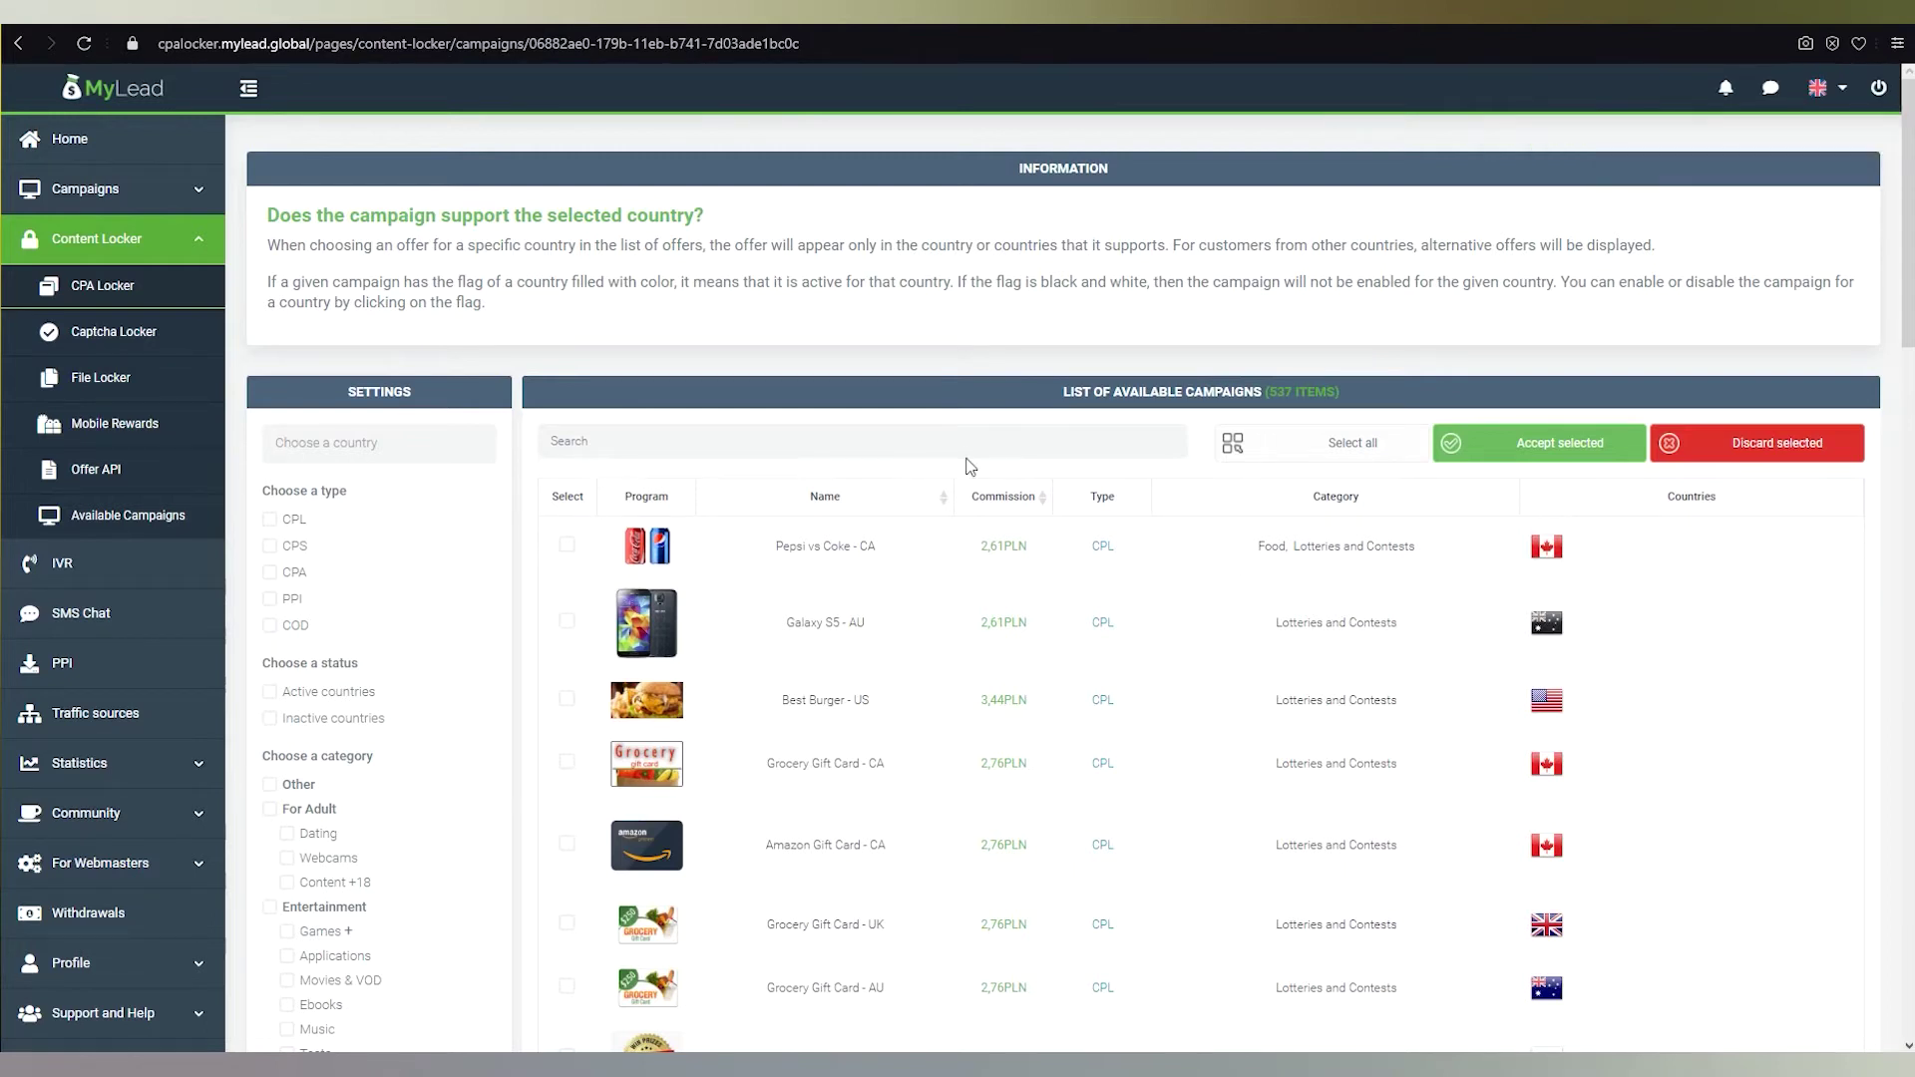
Filter the locker's available campaigns by the country Poland
click(396, 450)
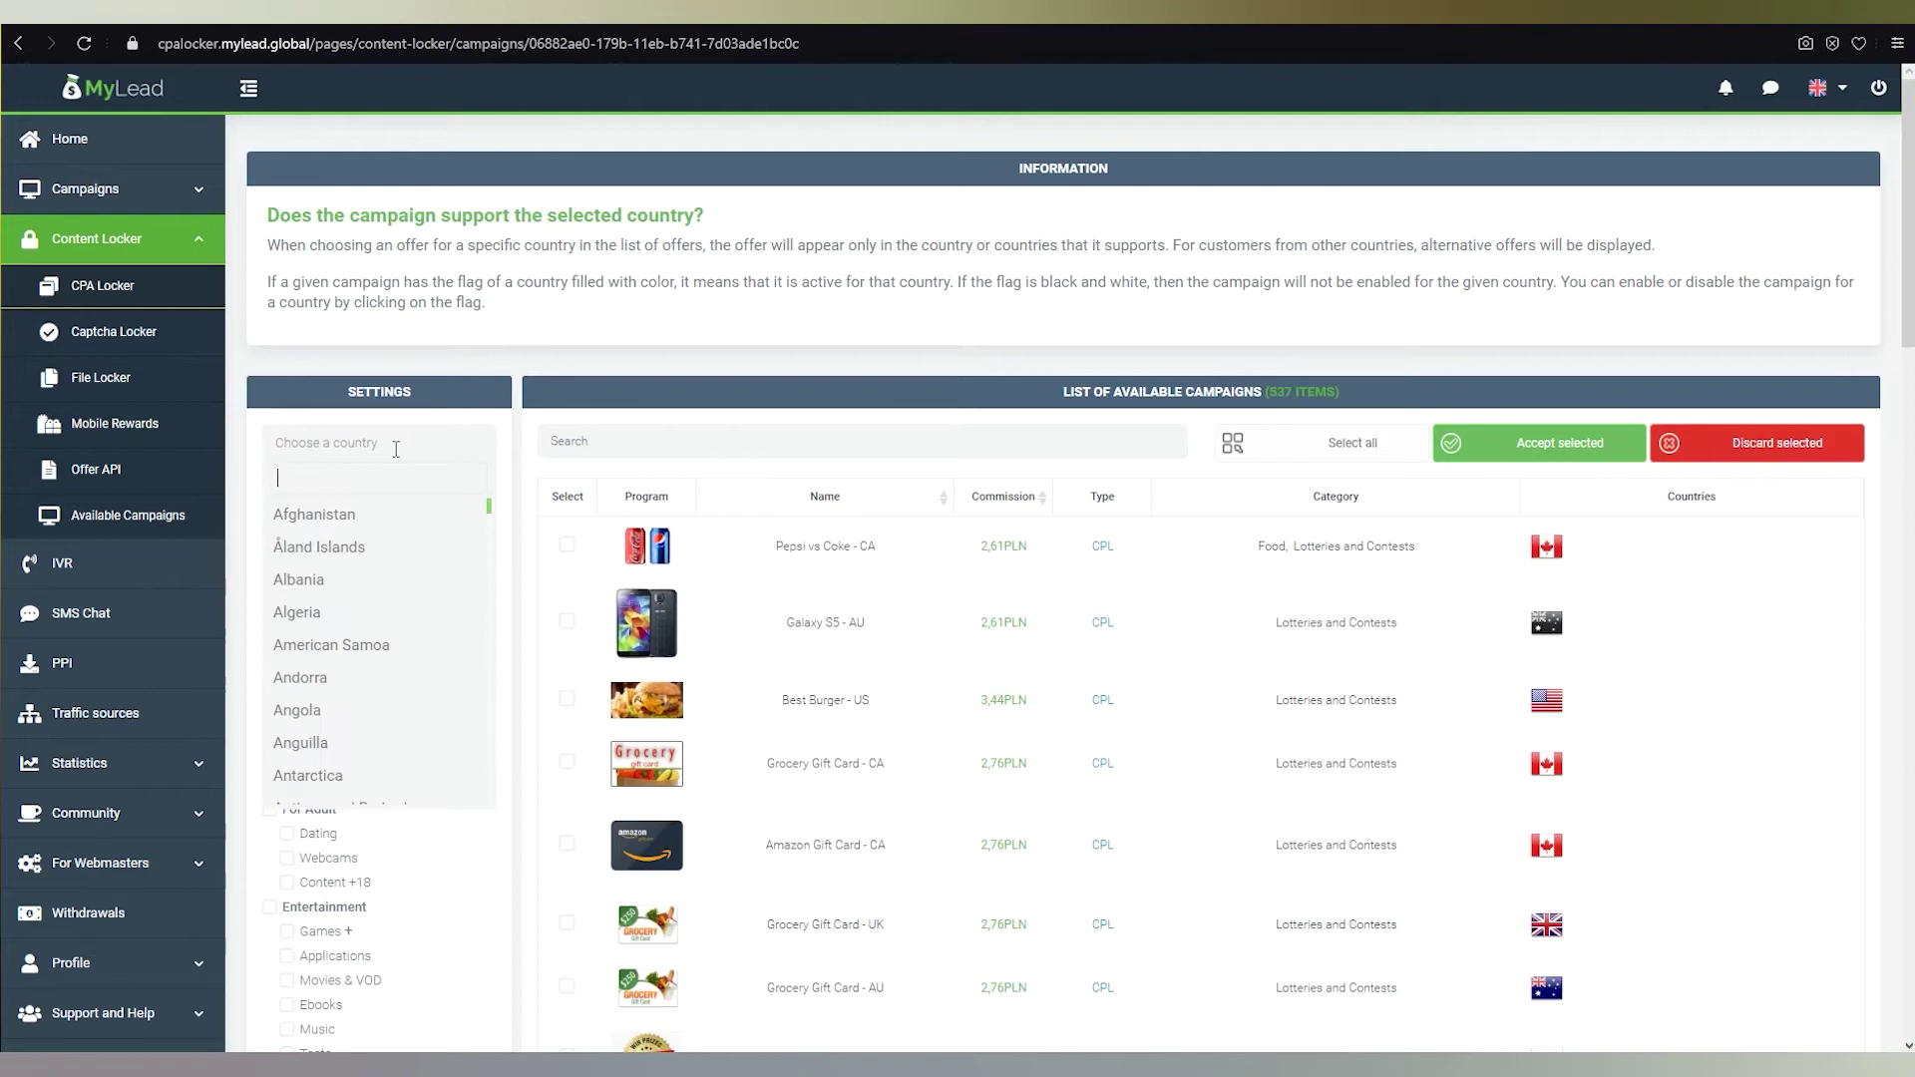
text(Pol)
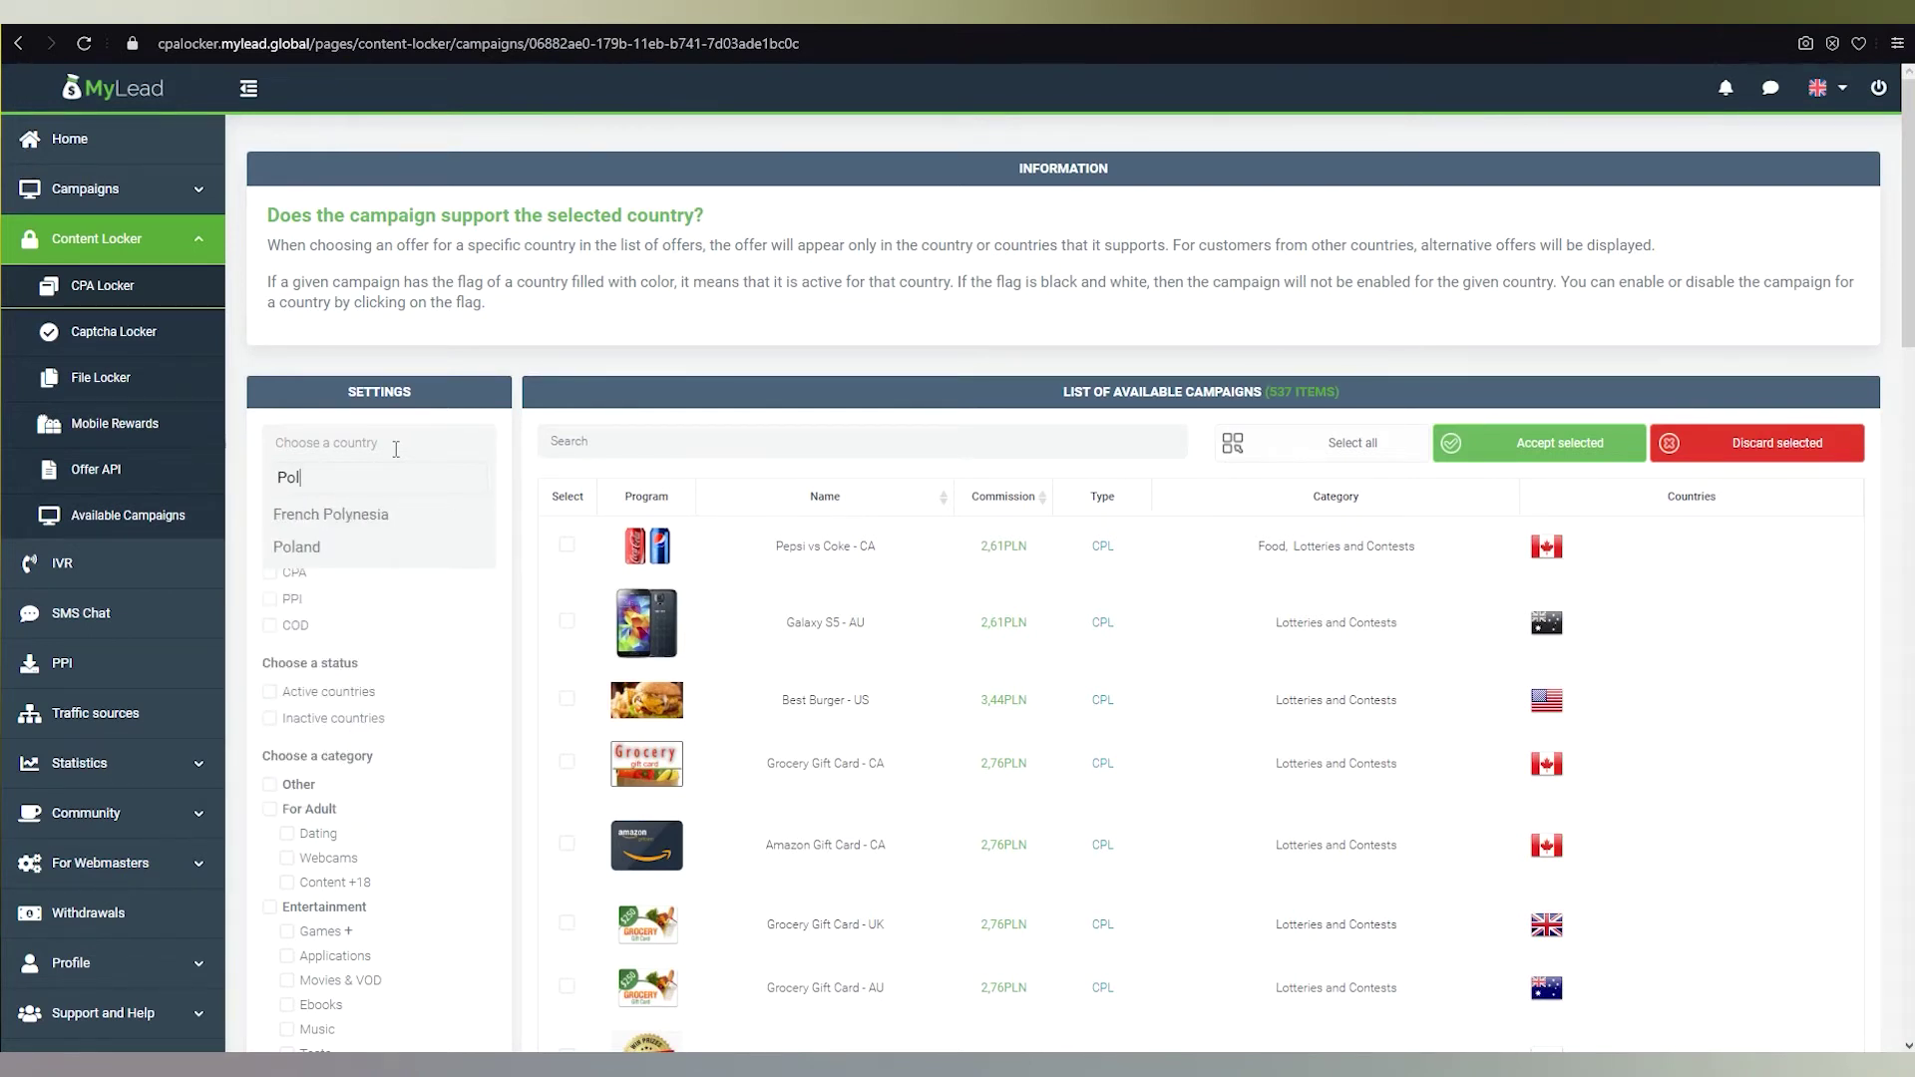
click(348, 562)
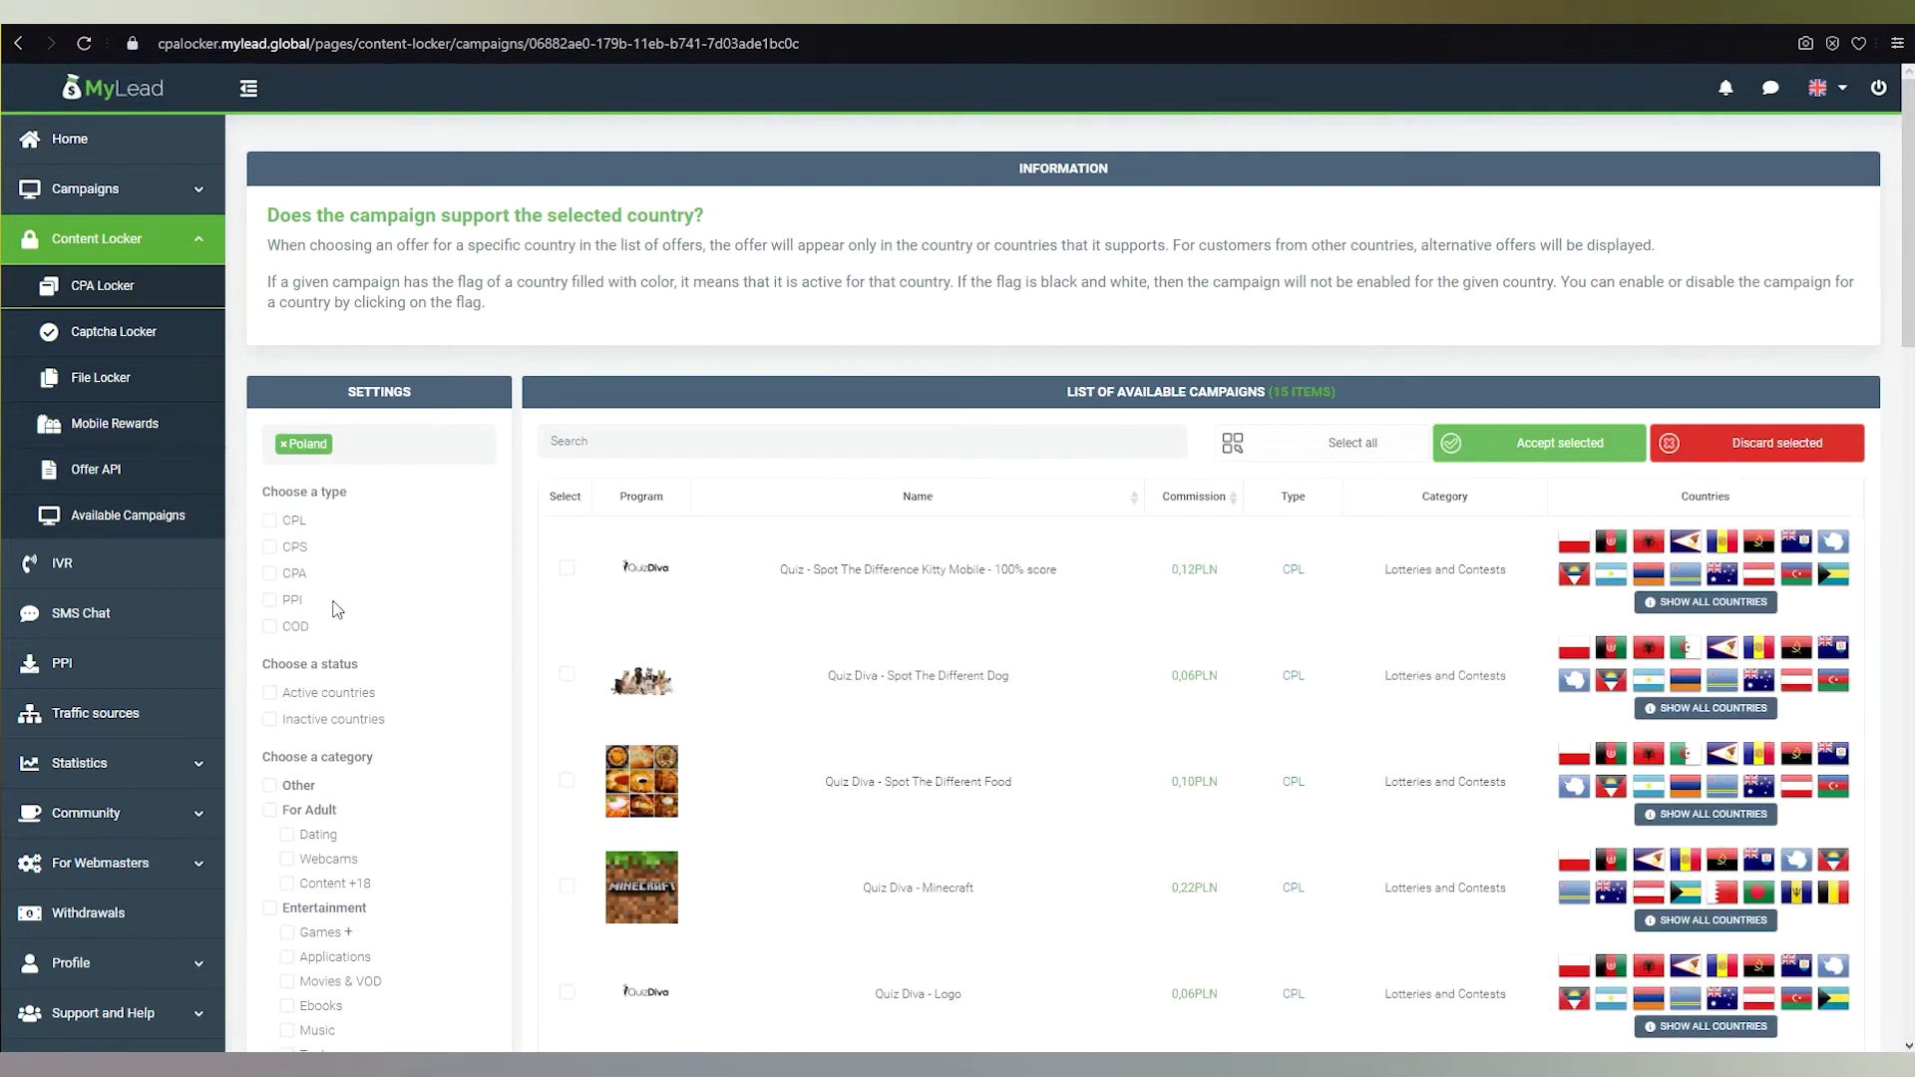
Try the active and inactive countries status filters on the campaign list and clear them again
click(270, 695)
click(270, 720)
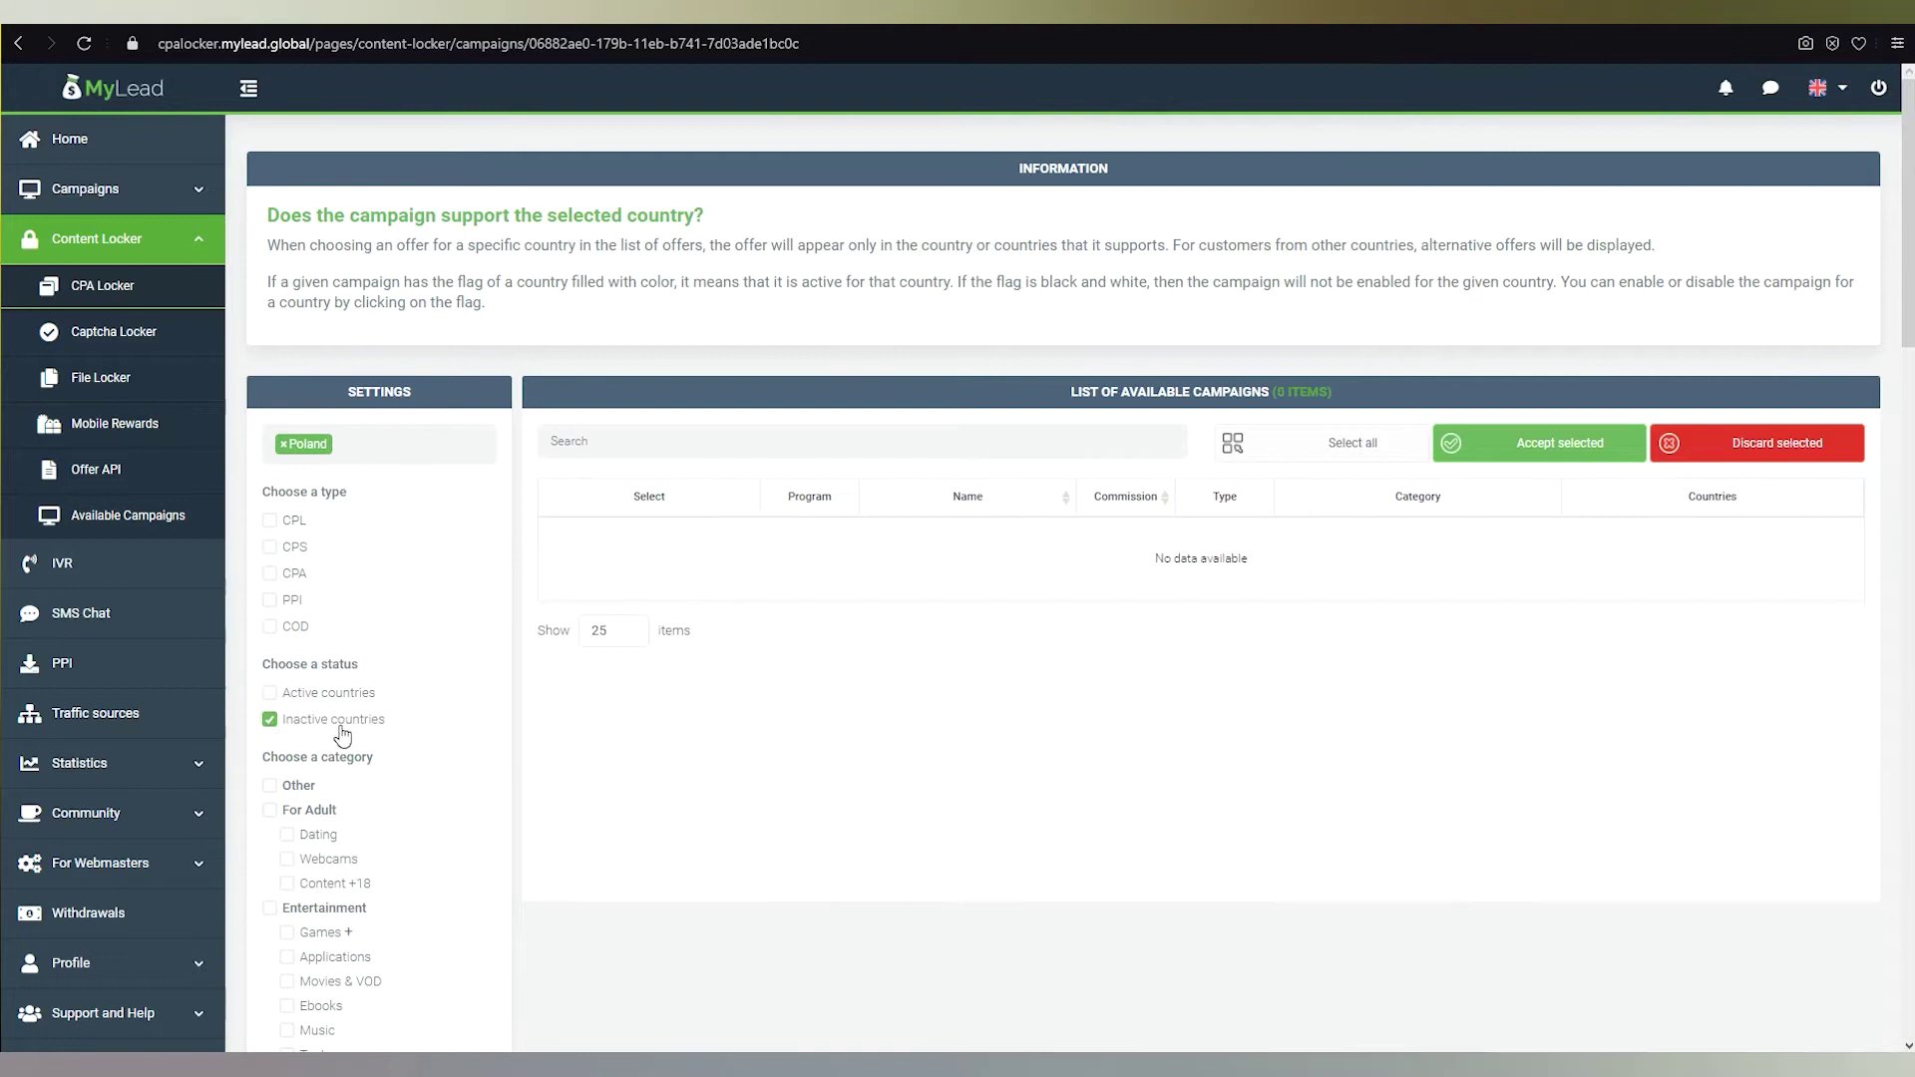
click(271, 723)
Look through the category, conversion type and device type filters available for the campaign list
scroll(449, 727, down, 4)
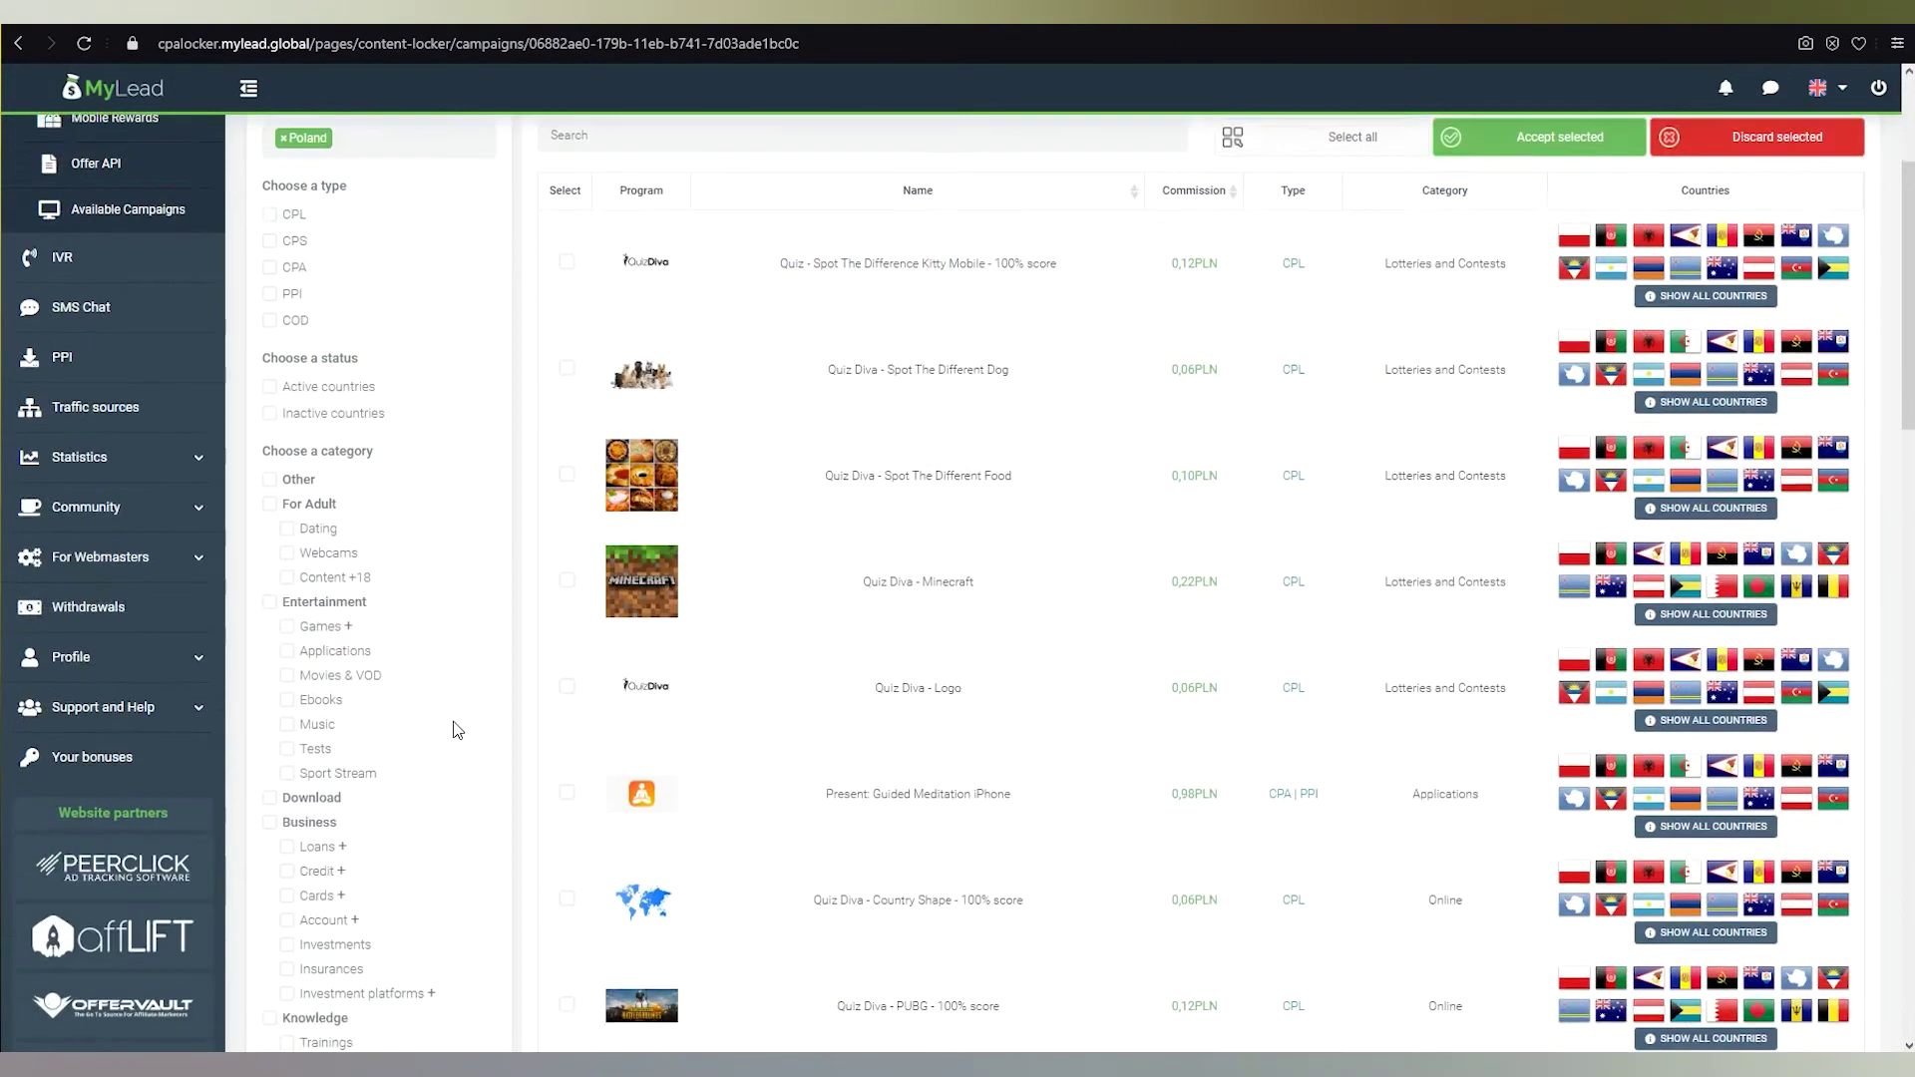
scroll(462, 787, down, 13)
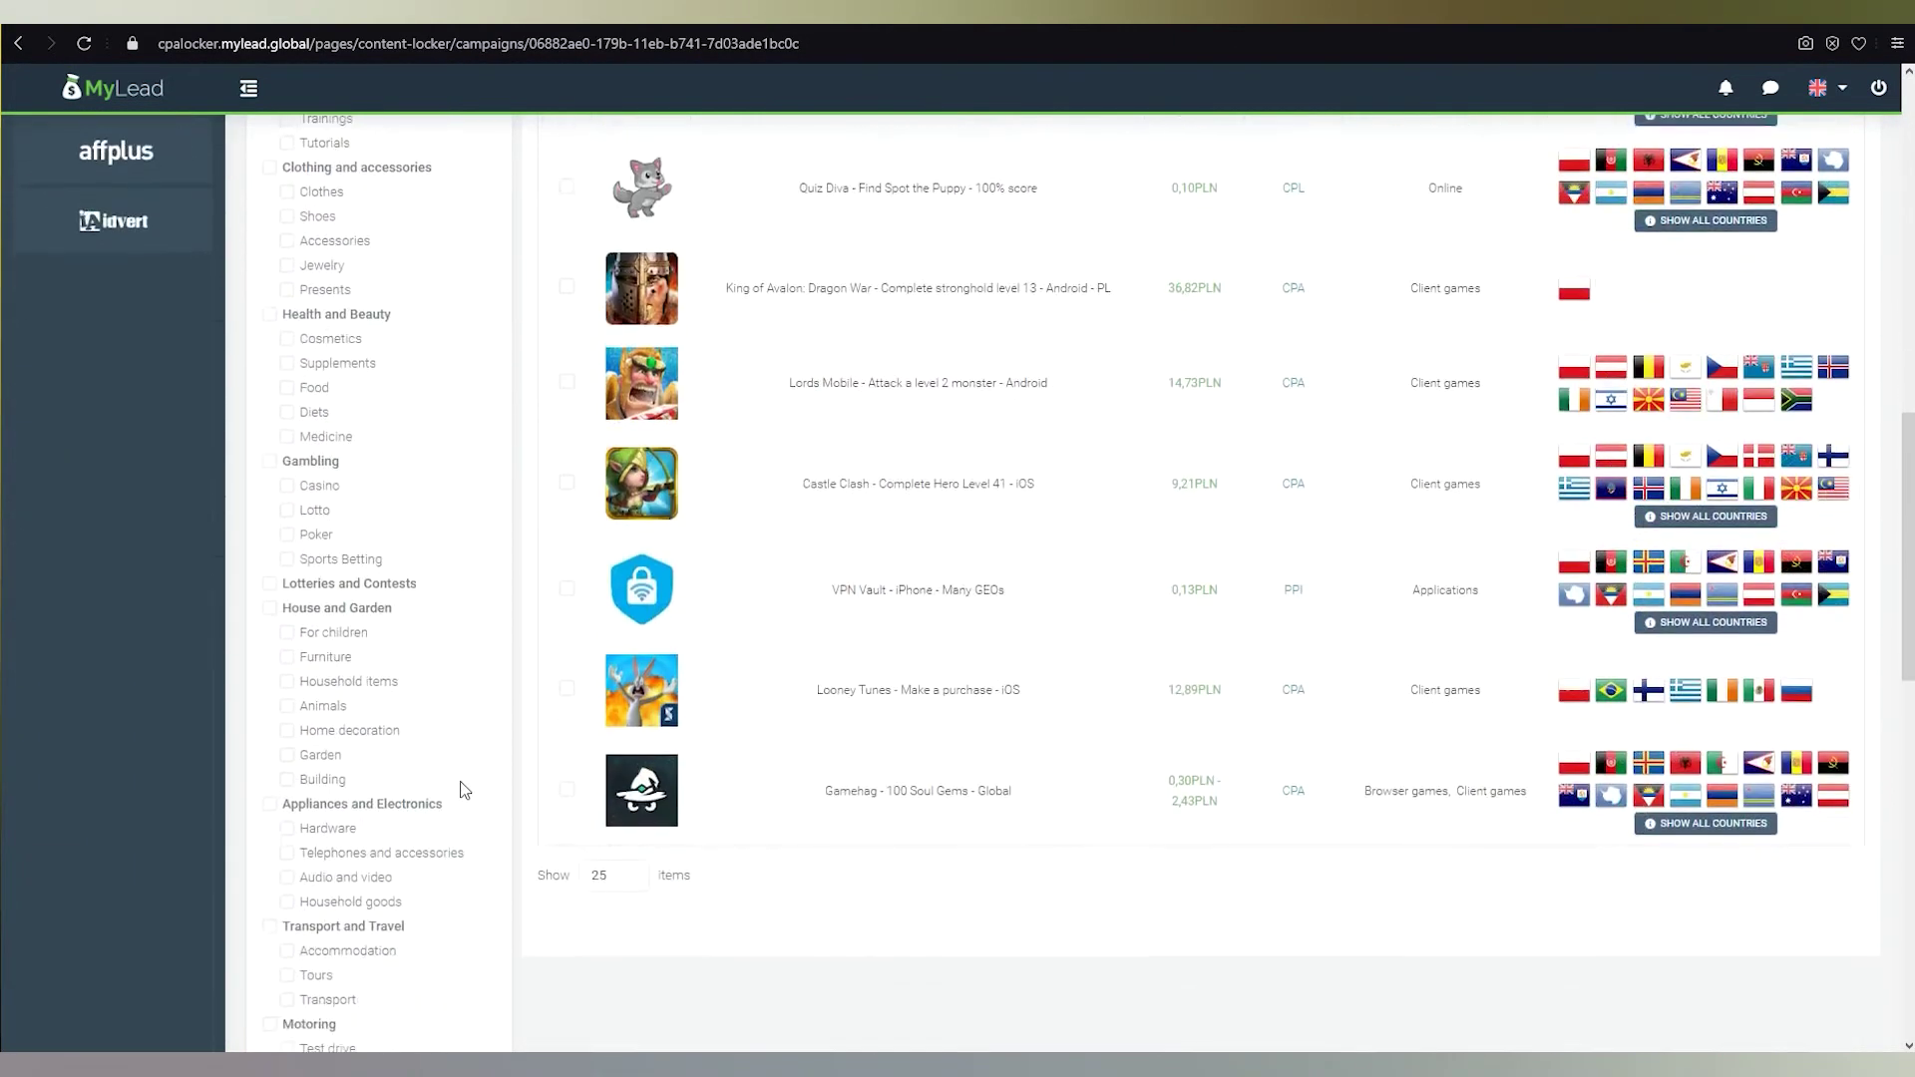
scroll(464, 791, down, 5)
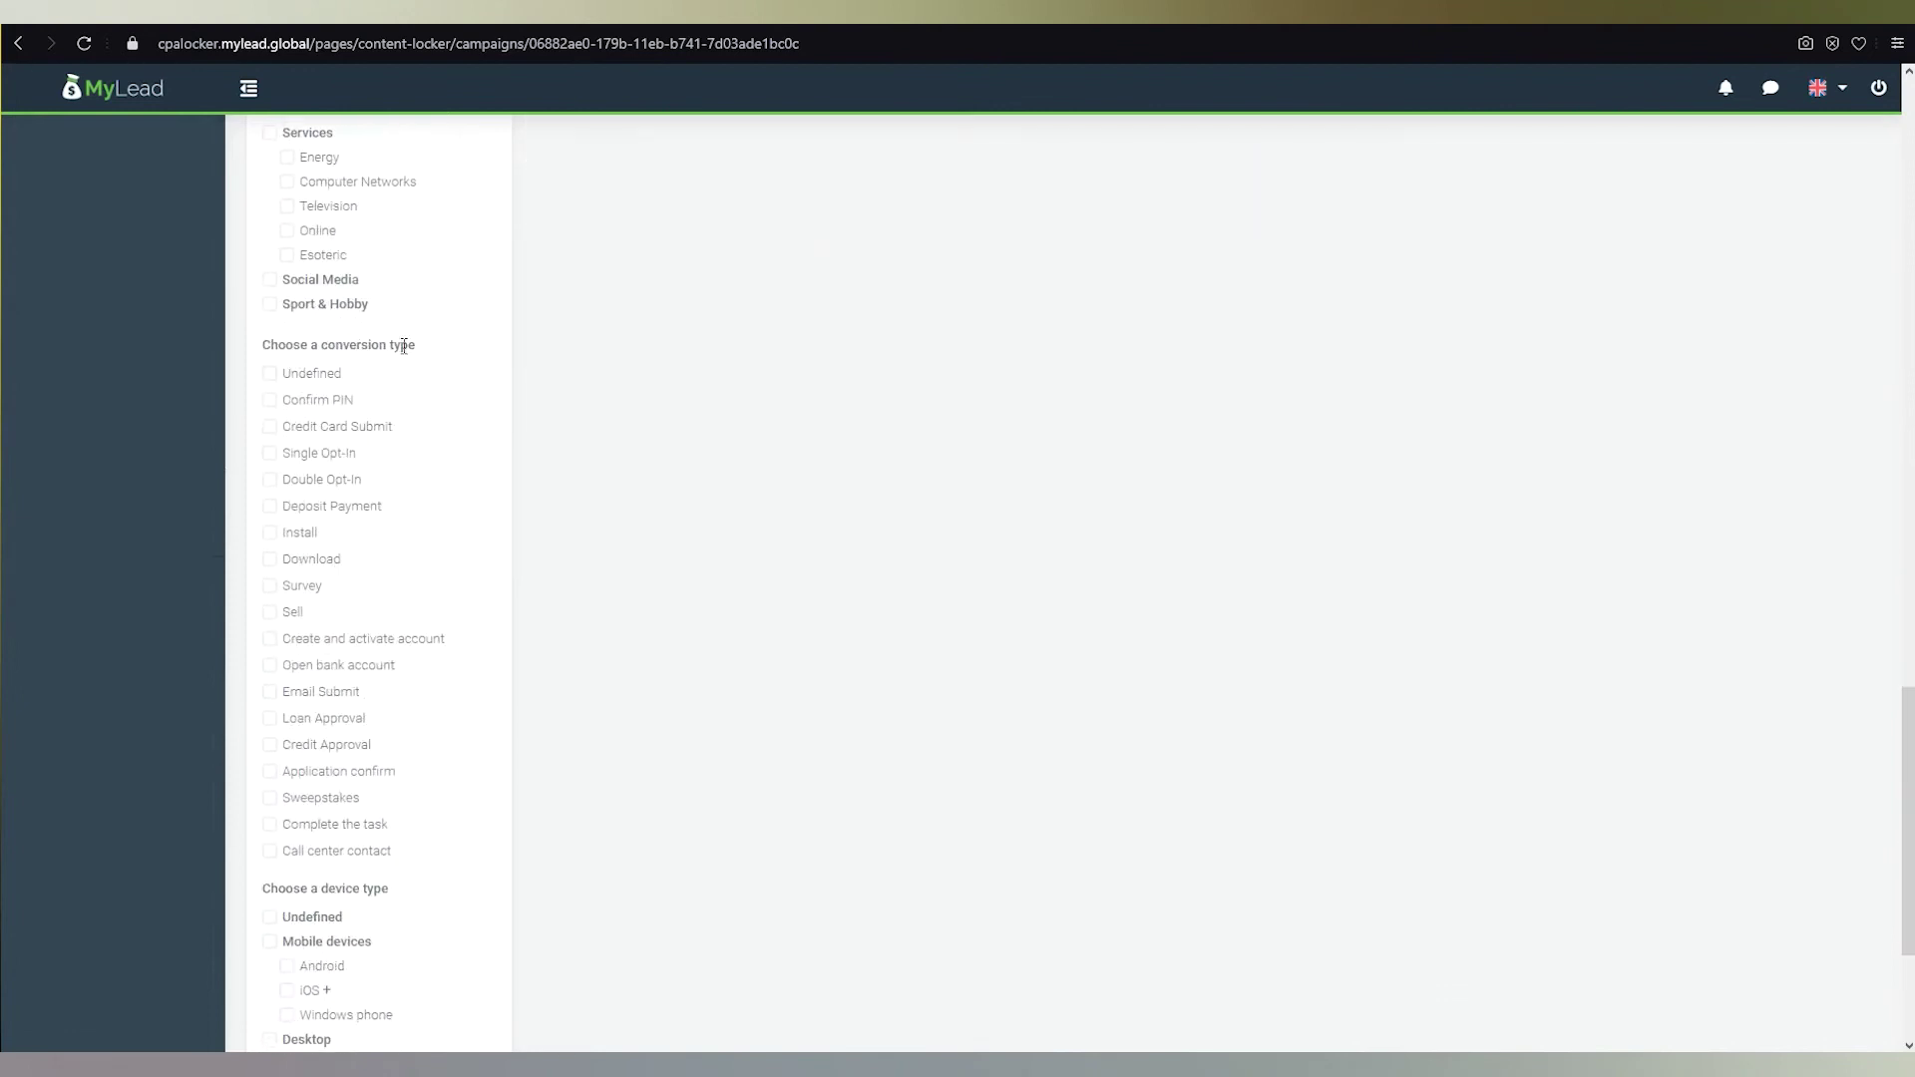
scroll(496, 786, down, 3)
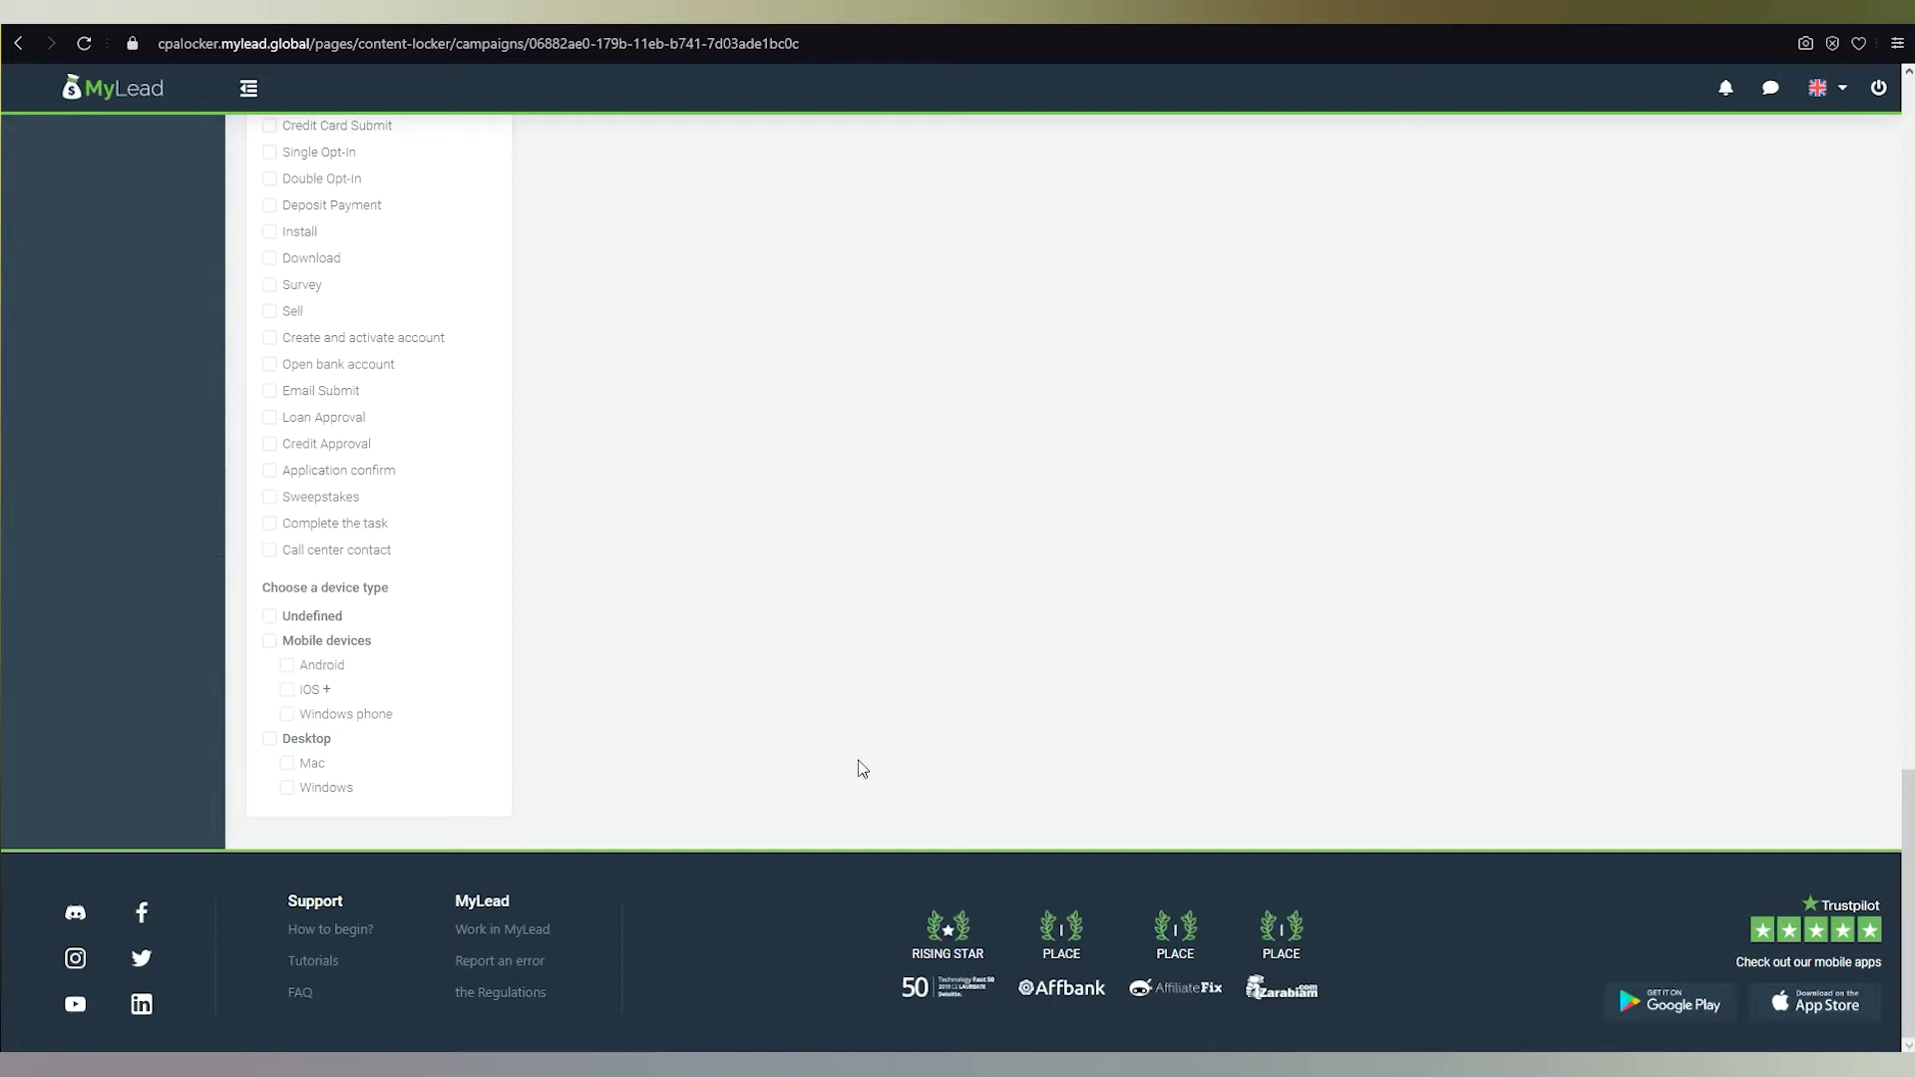
scroll(893, 776, up, 20)
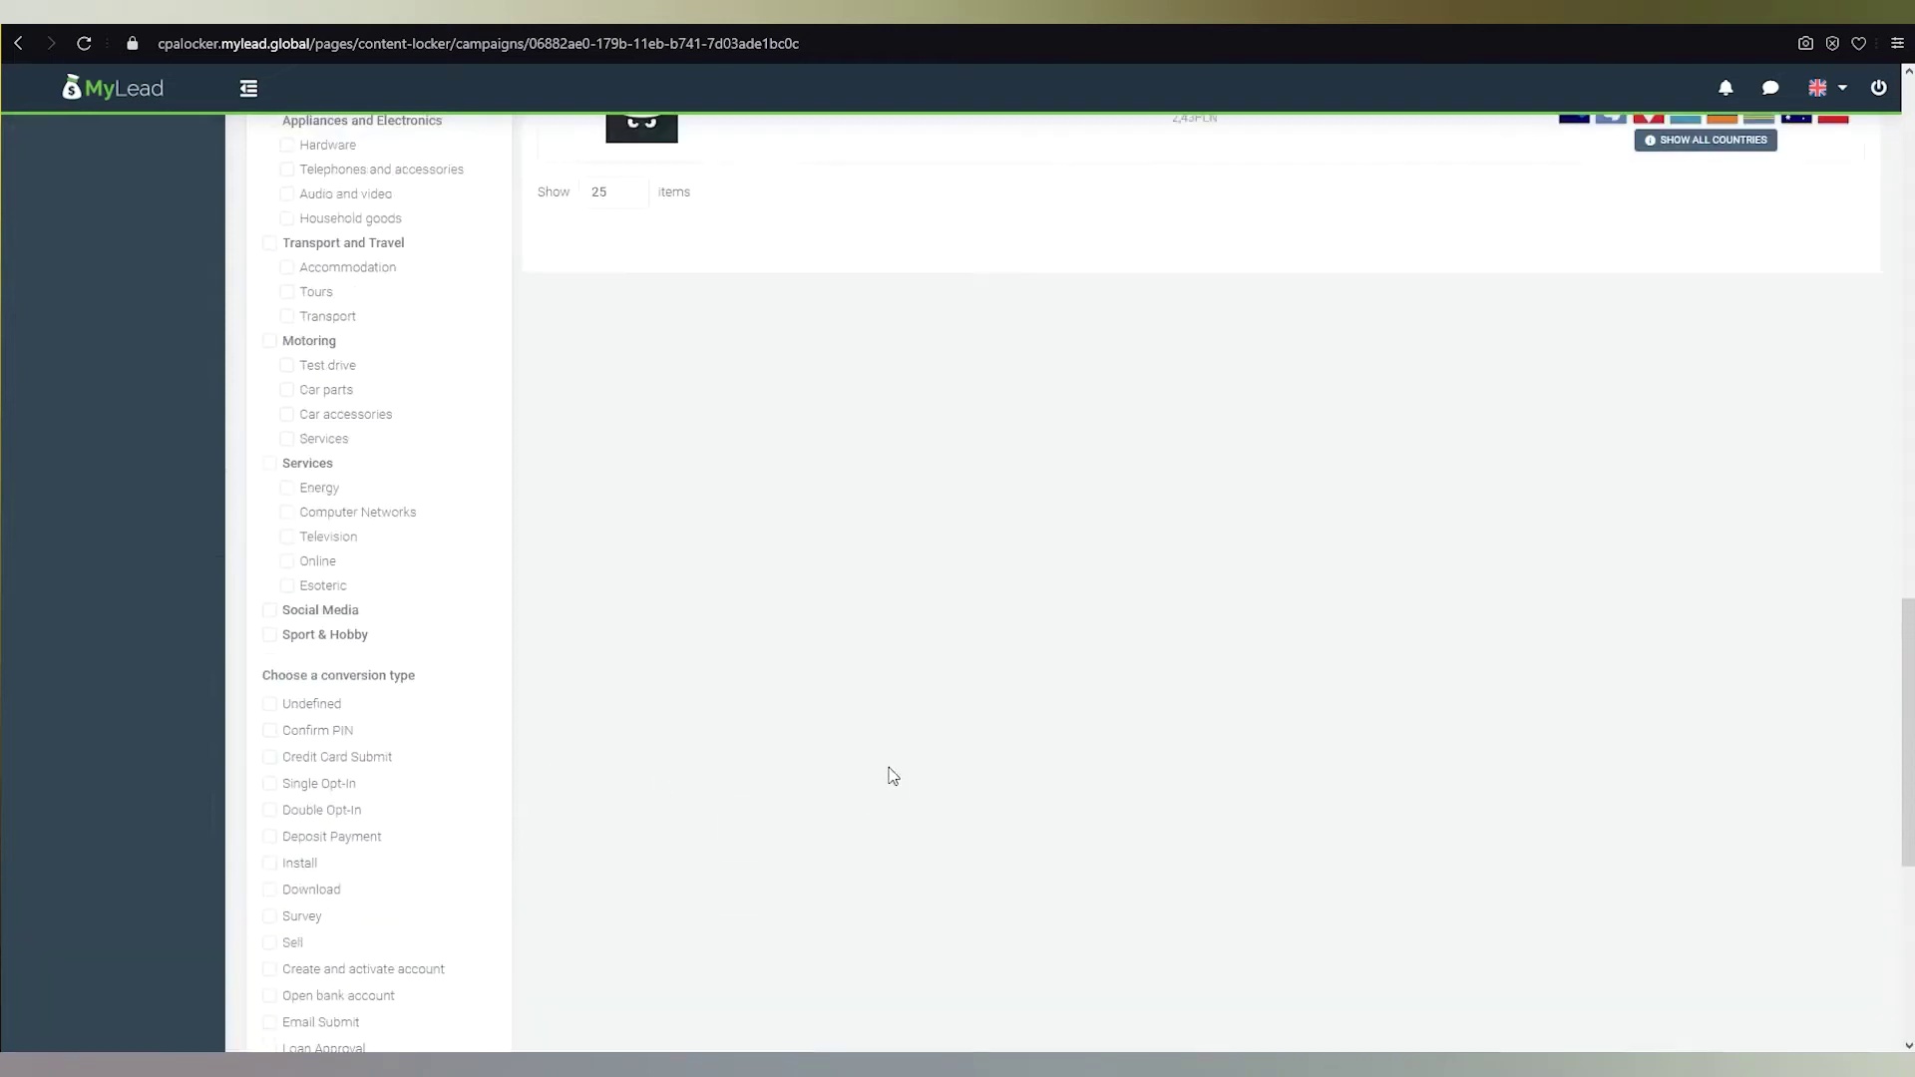
scroll(893, 776, up, 6)
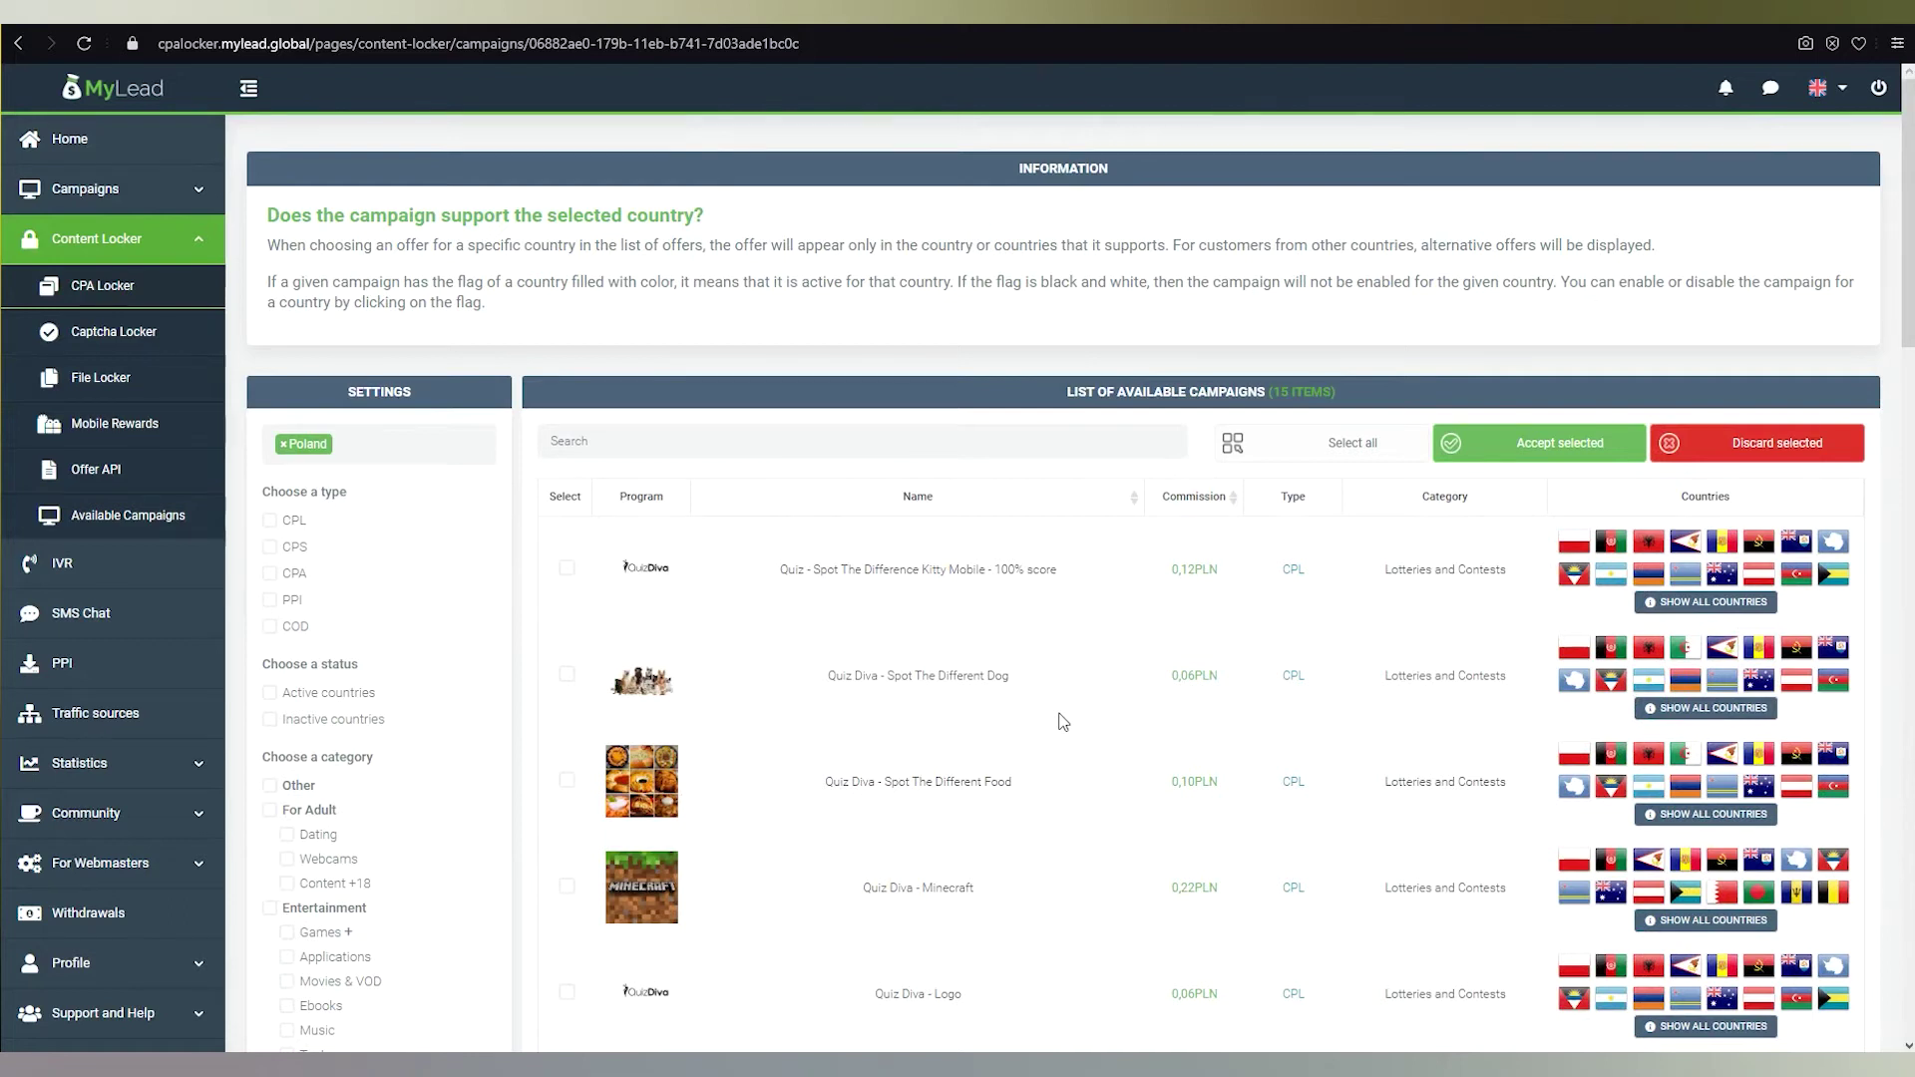
Discard the Spot The Difference Kitty Mobile, Spot The Different Dog and Spot The Different Food quiz campaigns from the locker
click(574, 579)
click(574, 682)
click(574, 786)
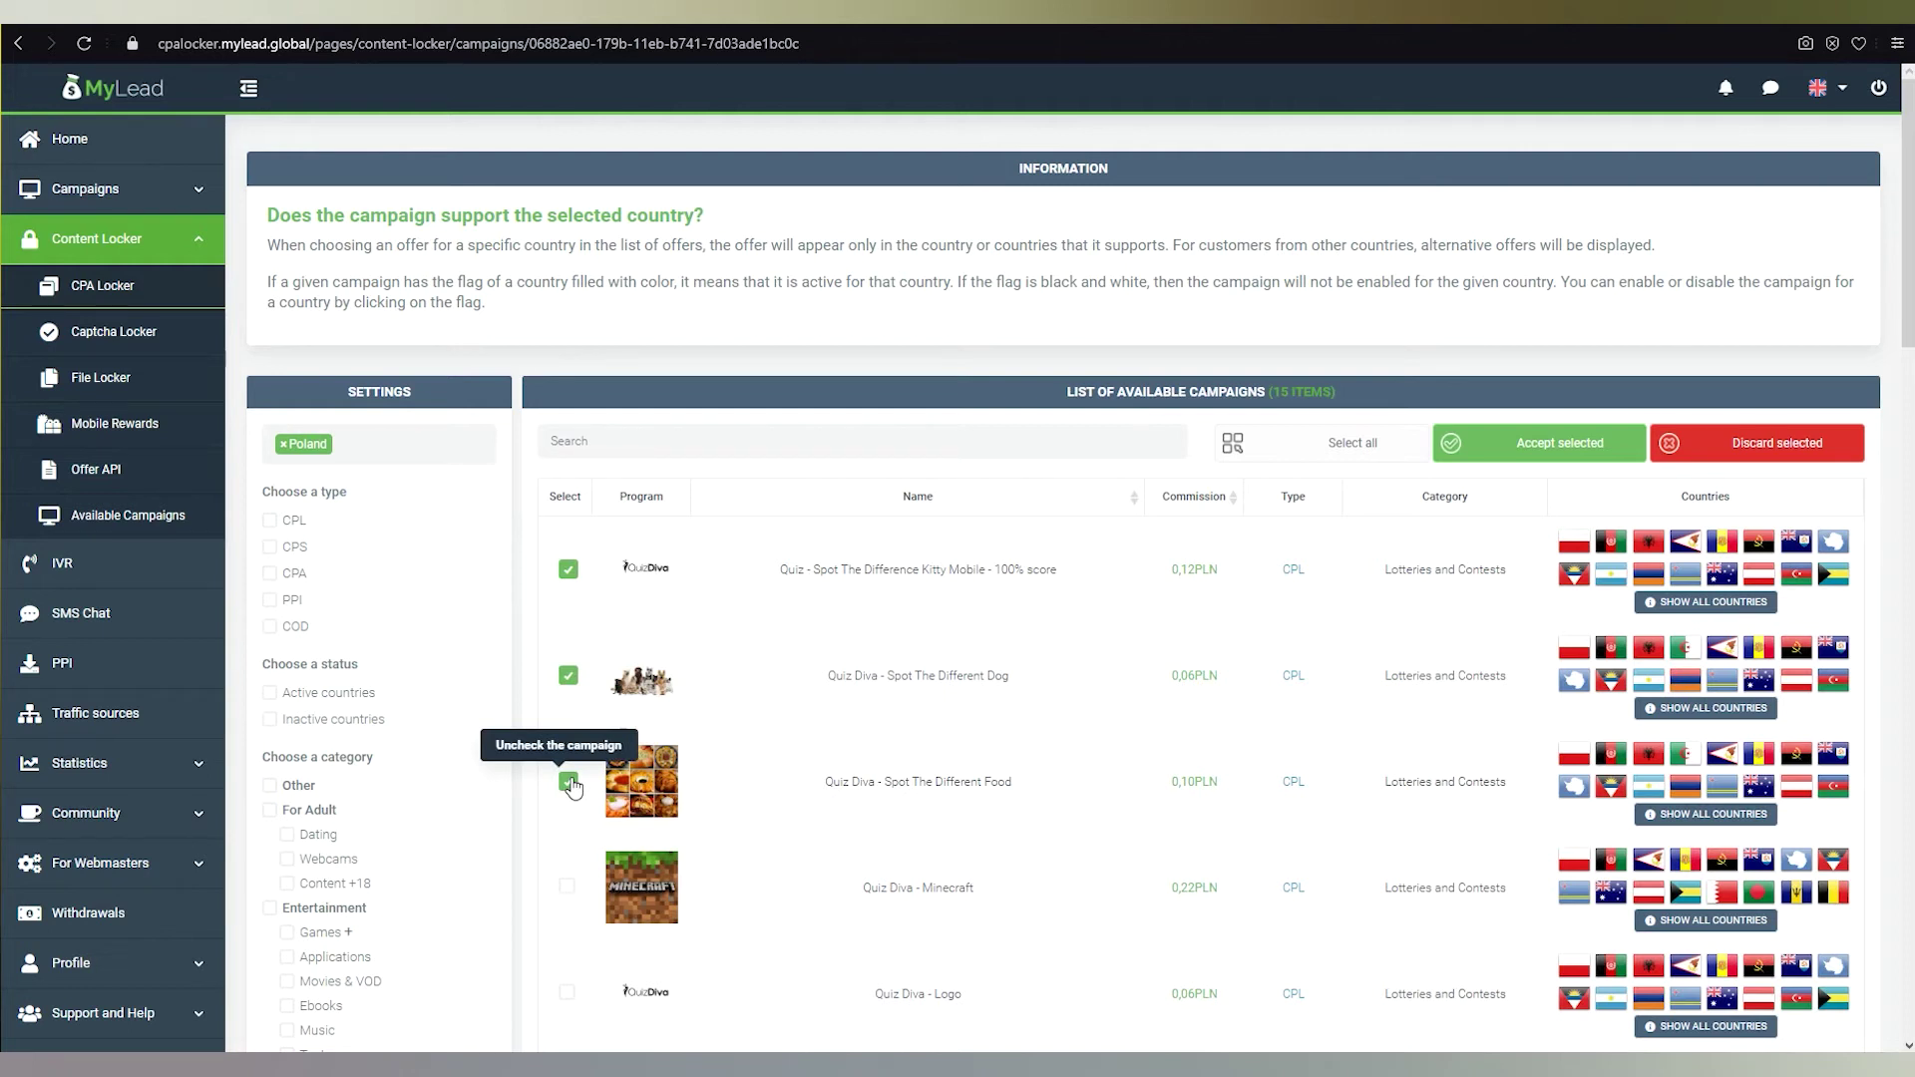
click(1801, 456)
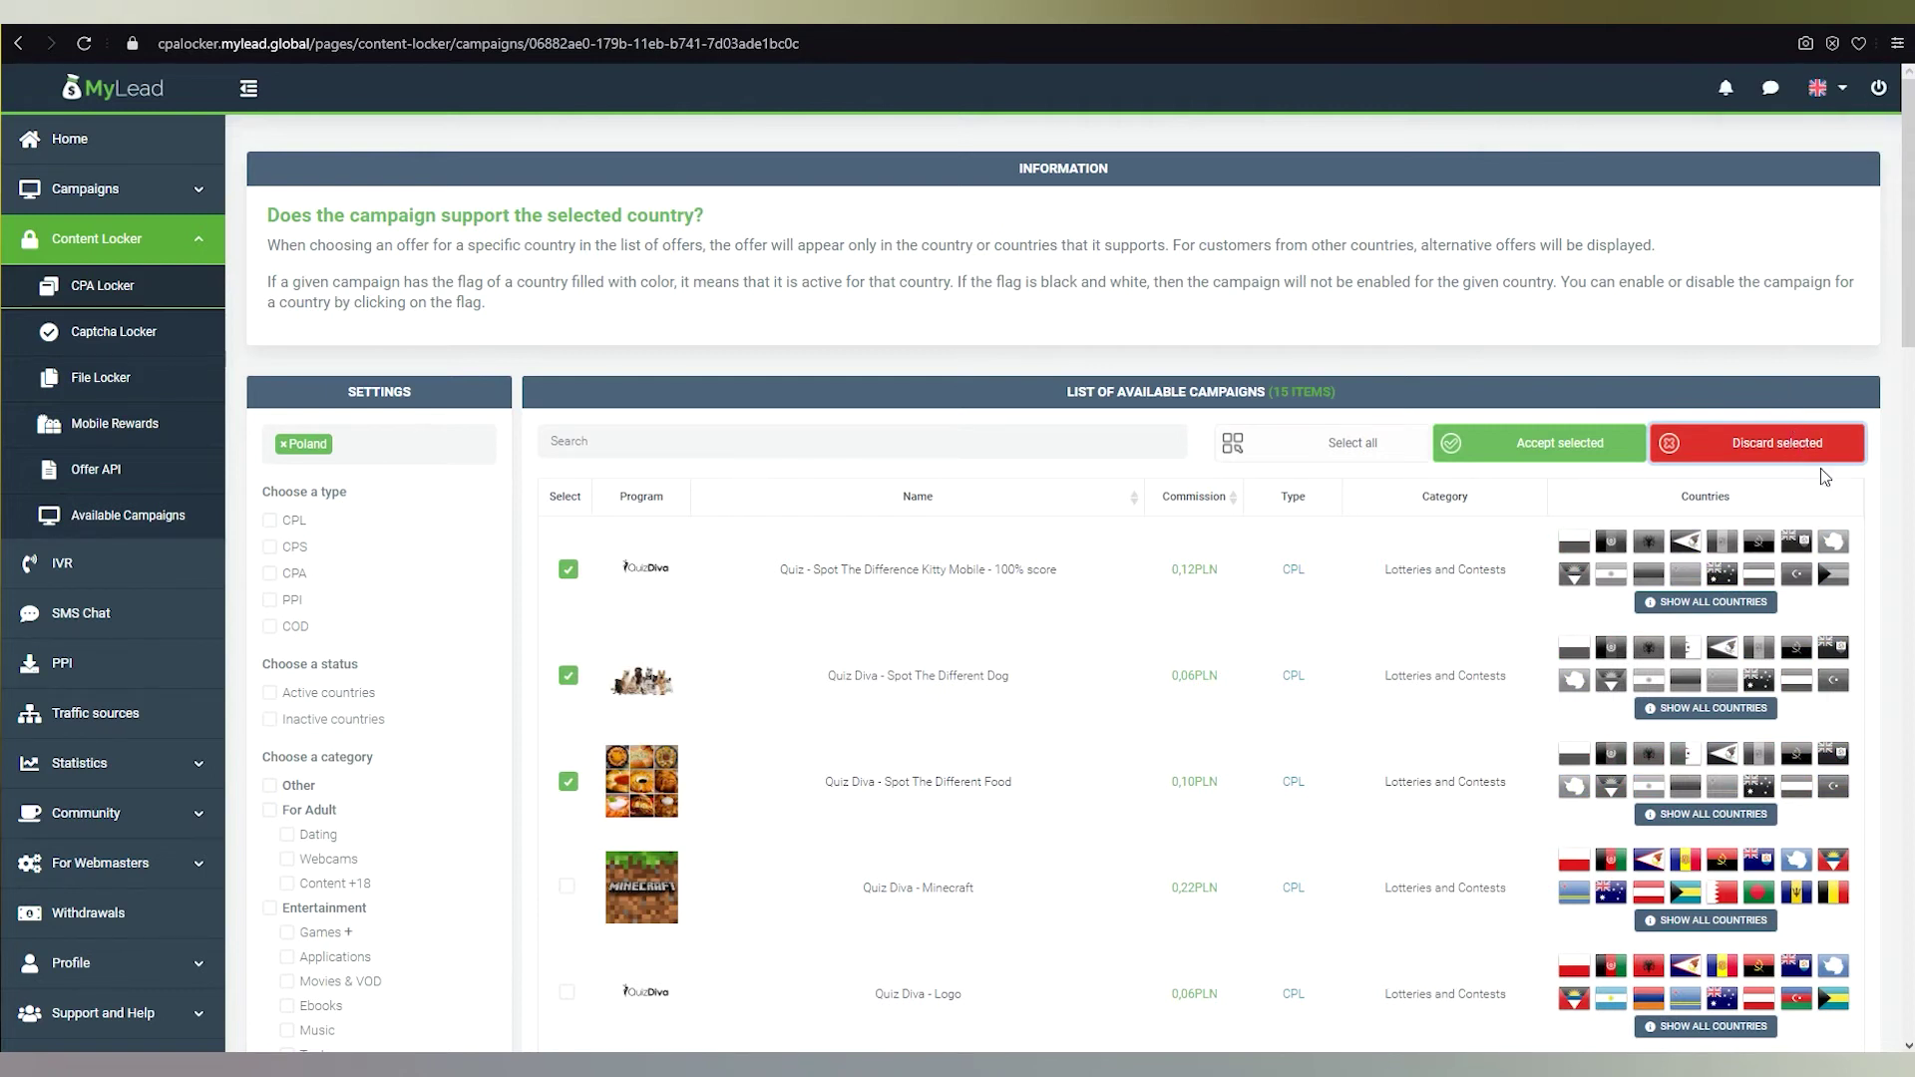
Discard all campaigns in the Poland-filtered list at once, and accept them all again for the locker
click(1400, 451)
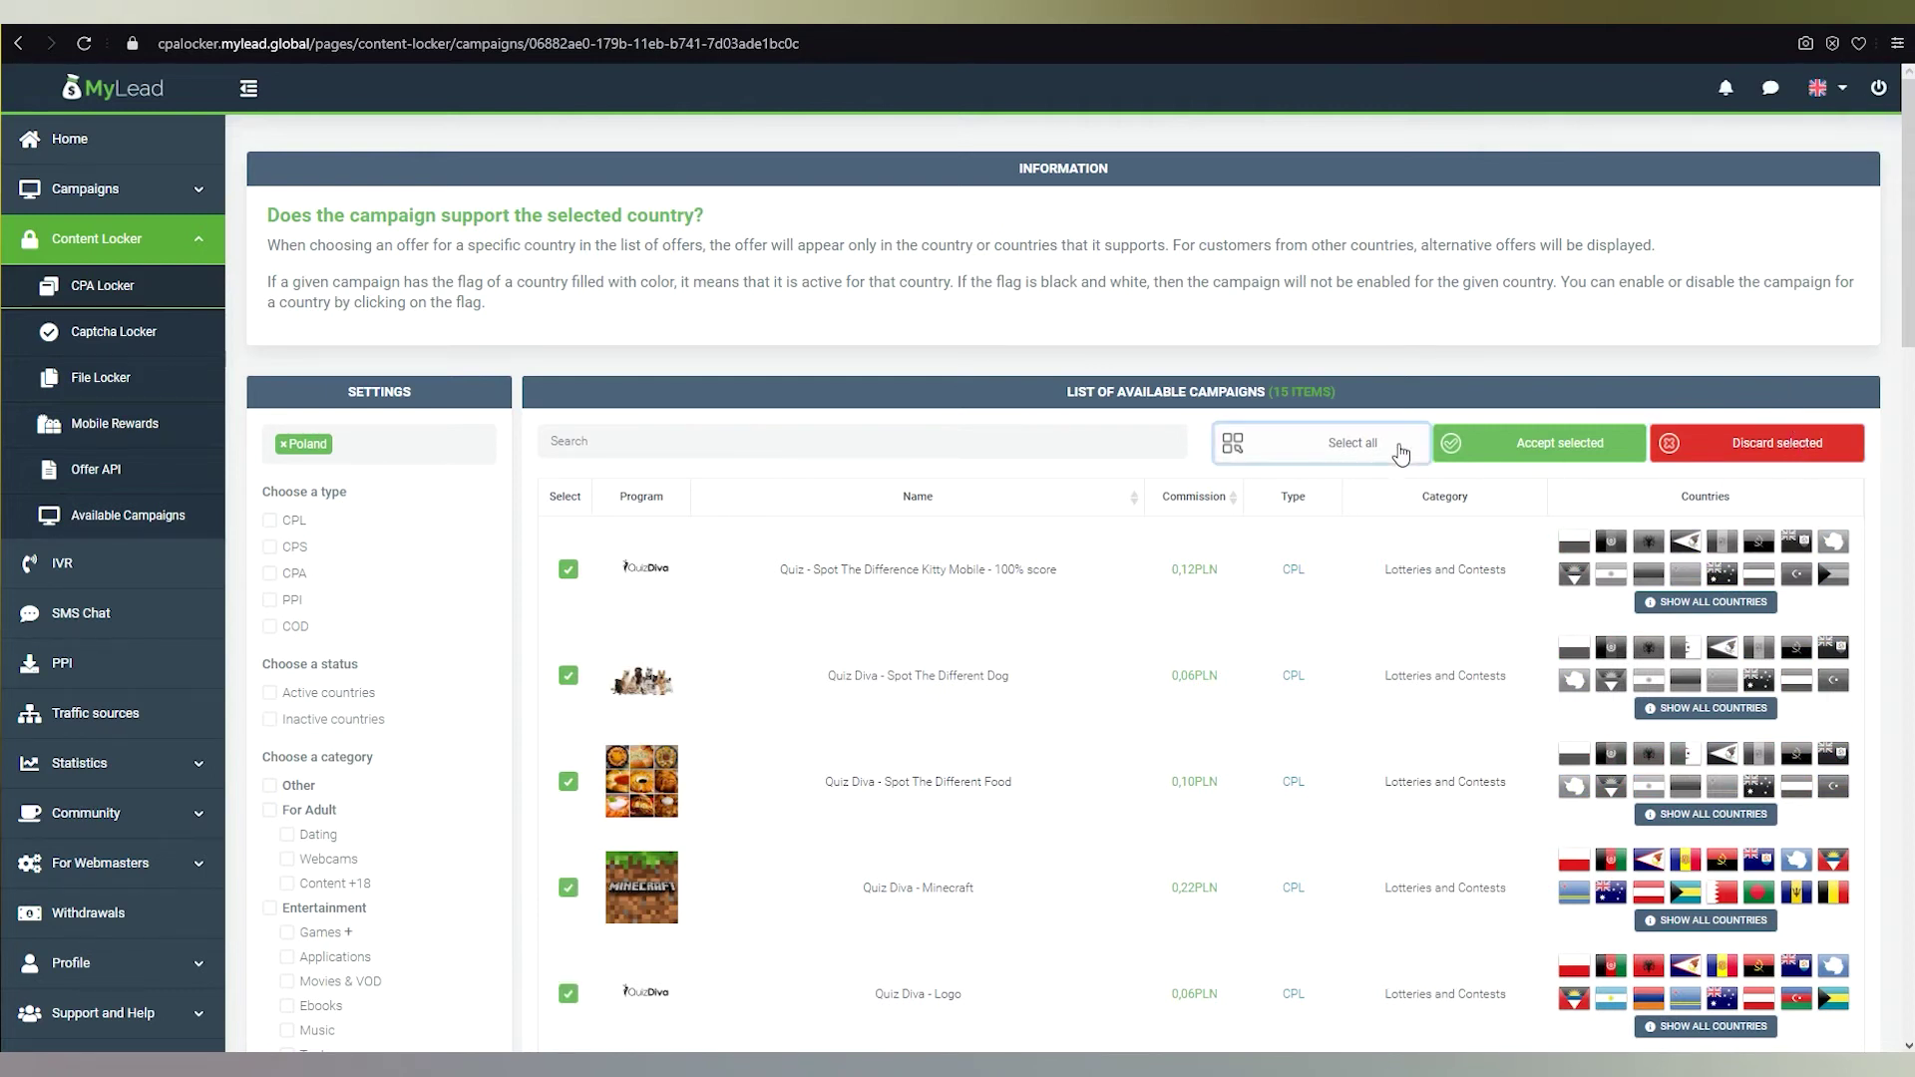
click(1790, 459)
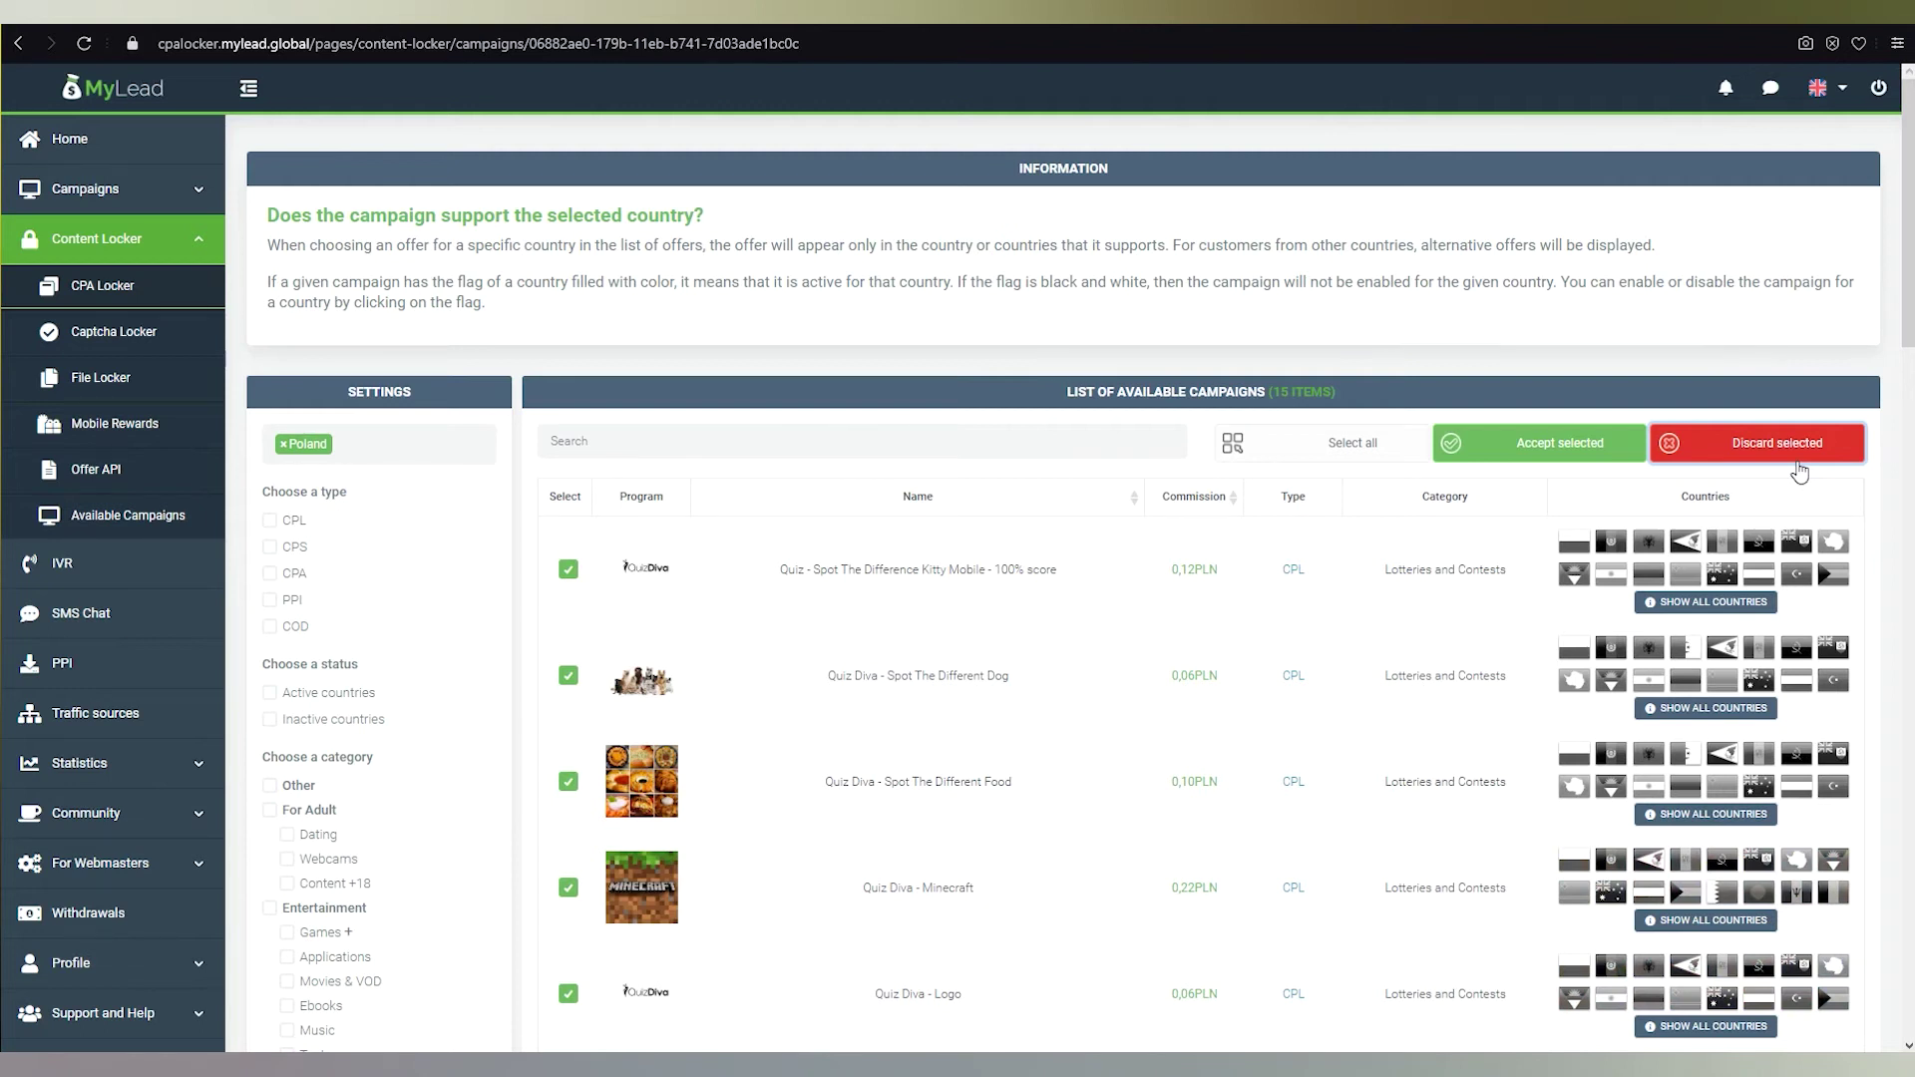
click(1374, 451)
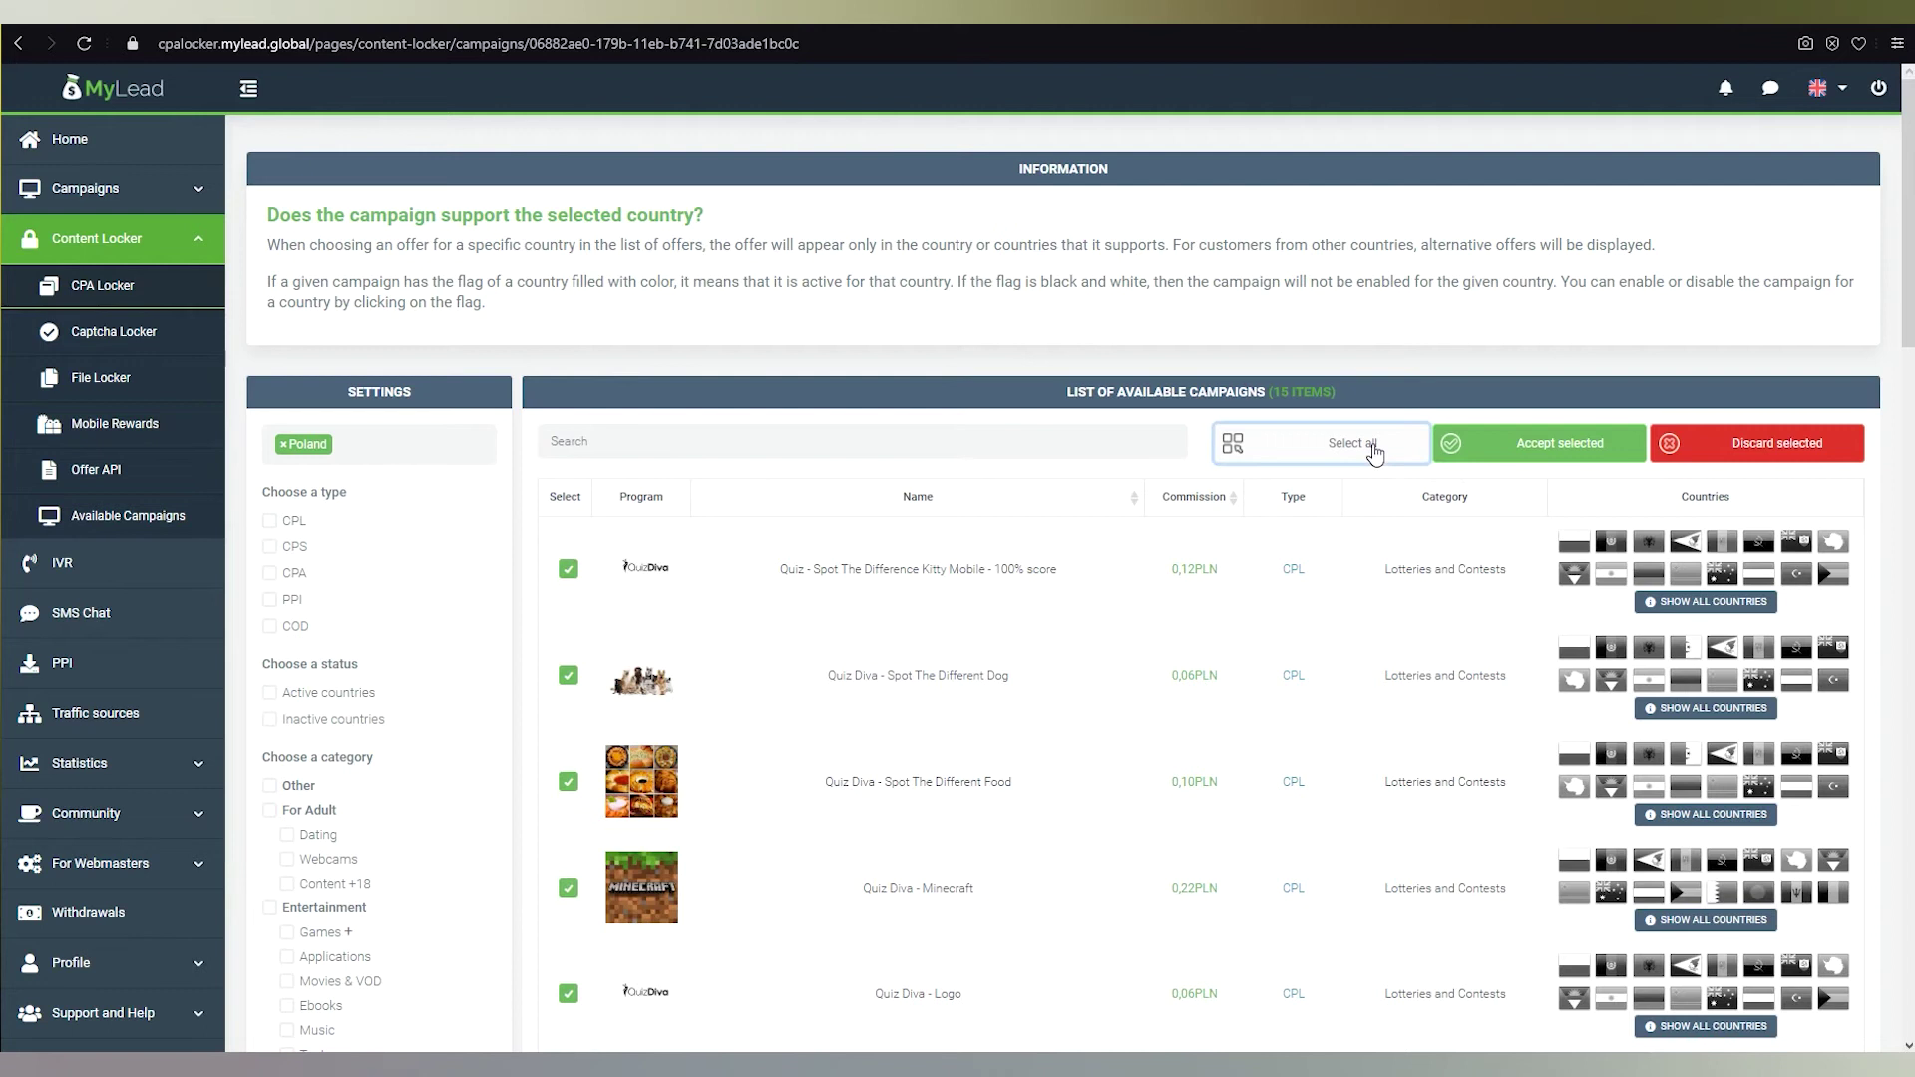
click(1538, 454)
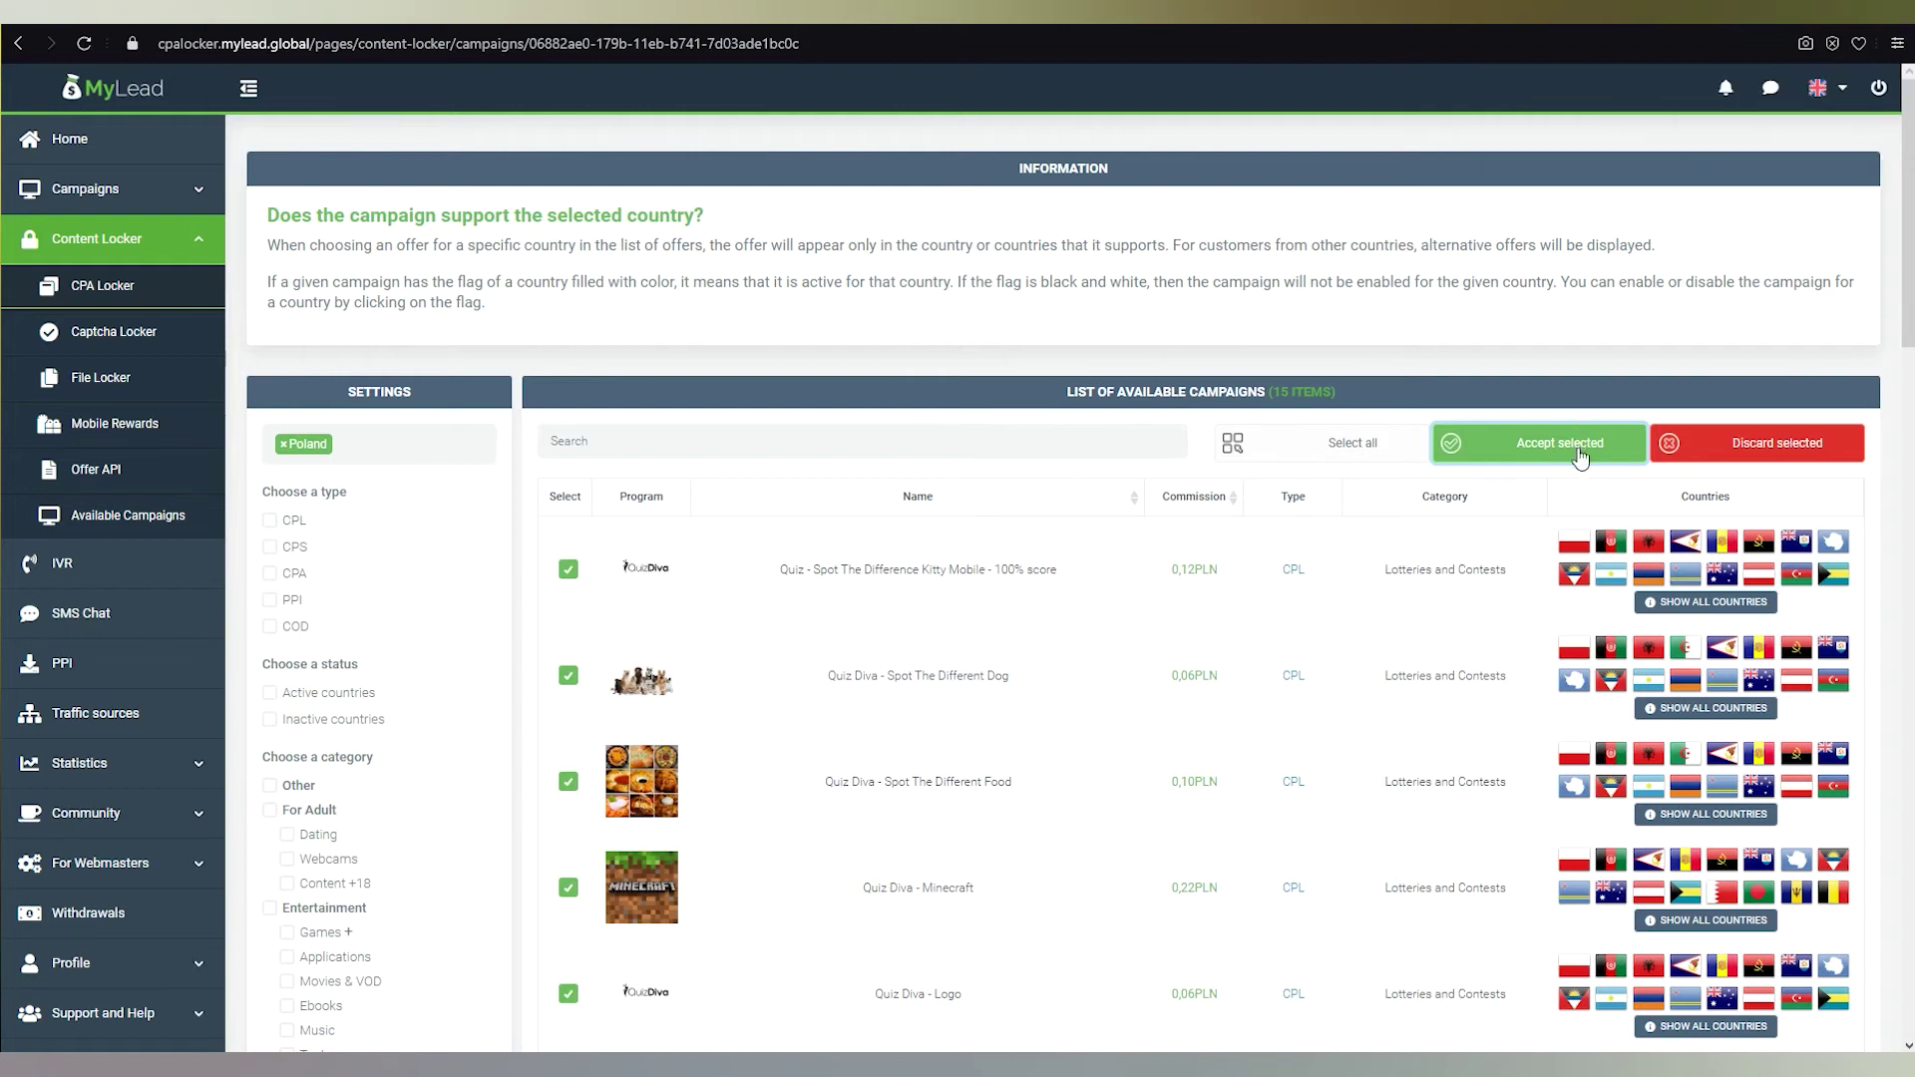
View the campaign preview of Quiz - Spot The Difference Kitty Mobile - 100% score and close it
click(932, 584)
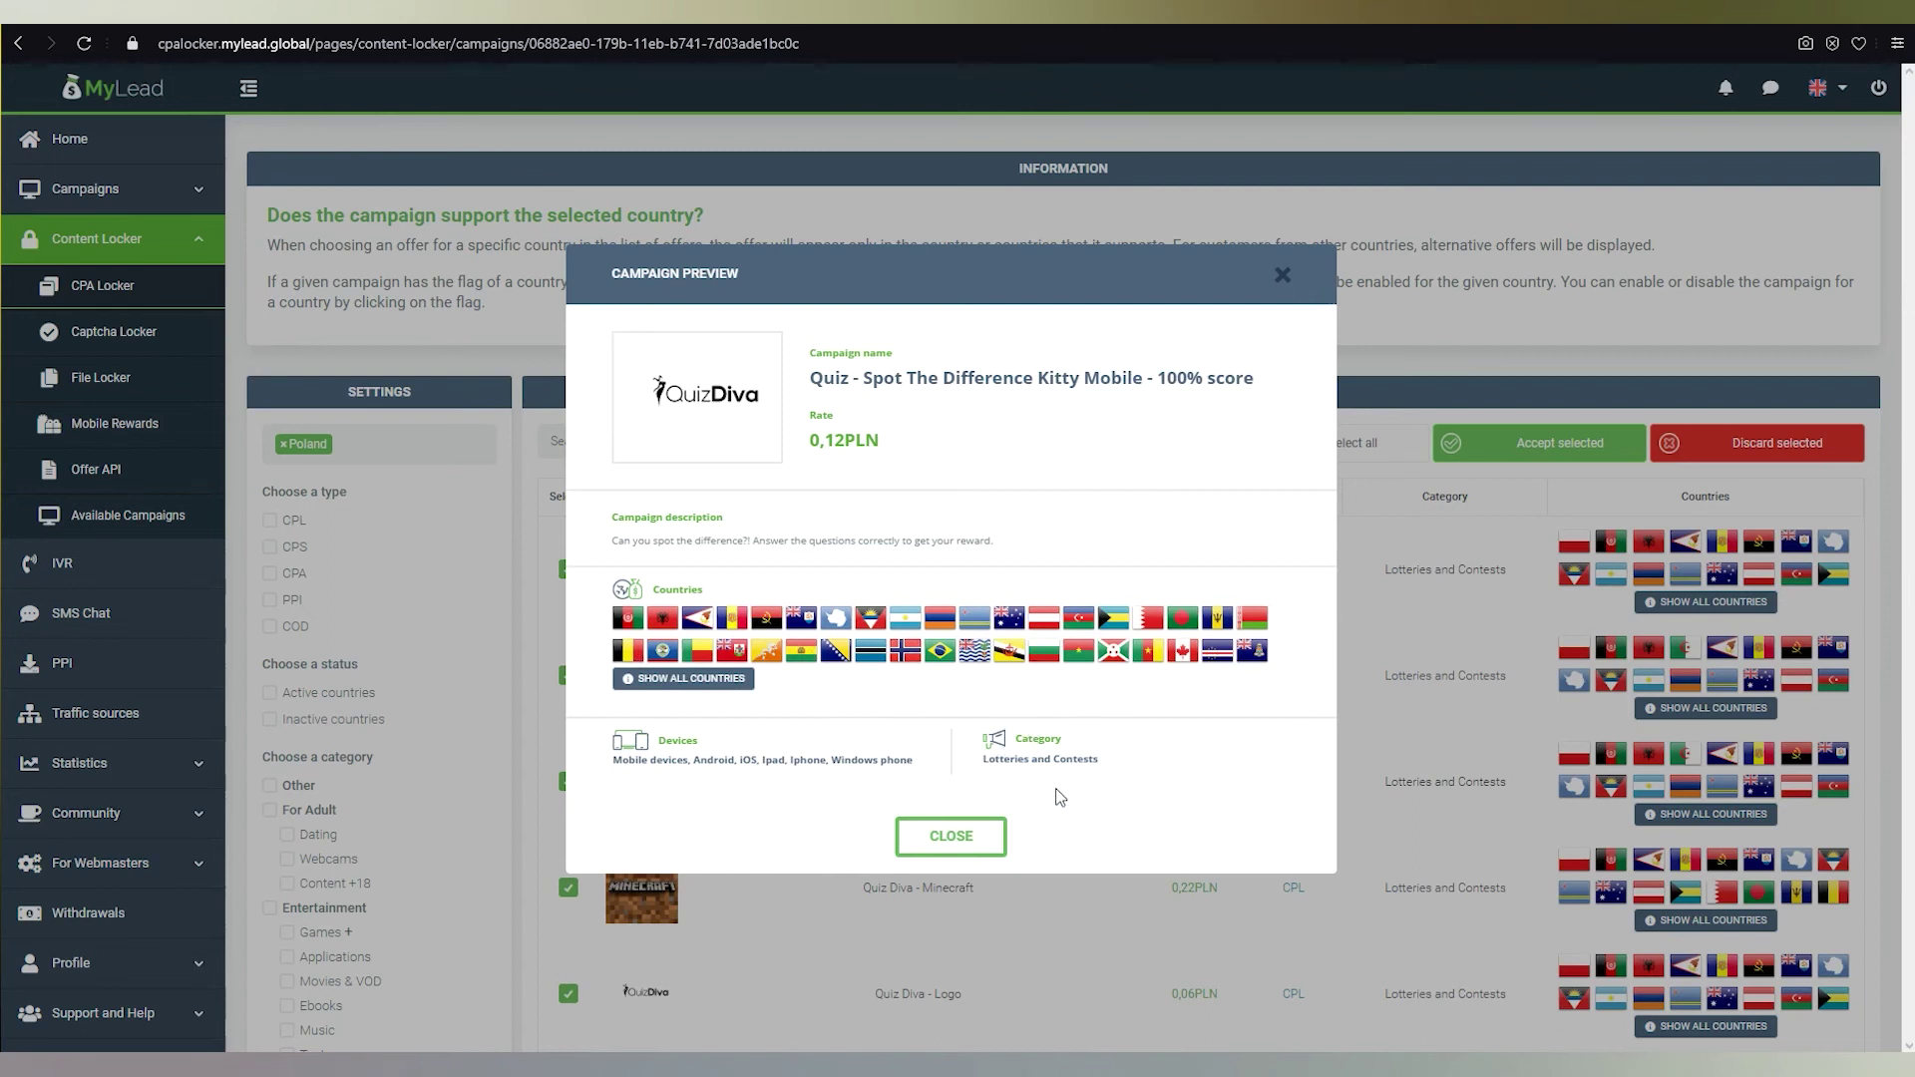
click(959, 840)
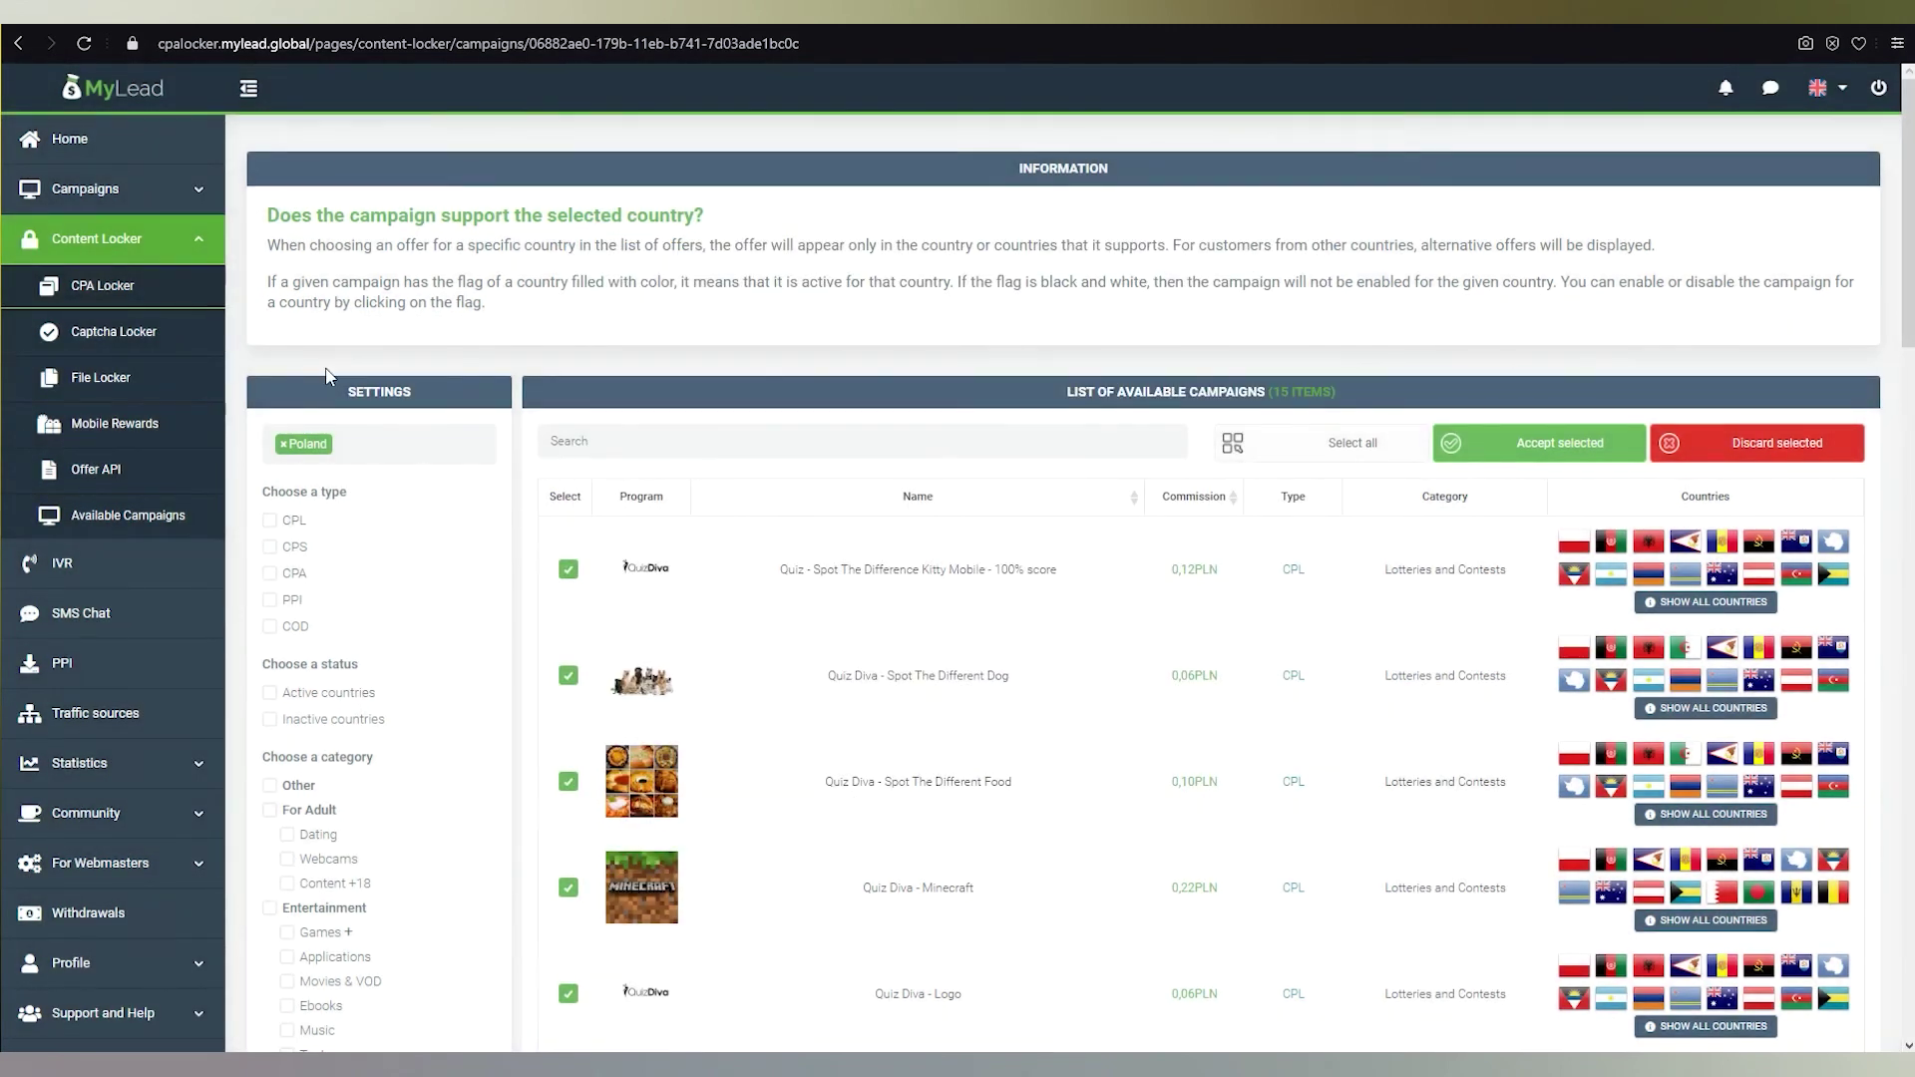
Return to the list of CPA lockers and clone the Content Locker Test locker
click(171, 296)
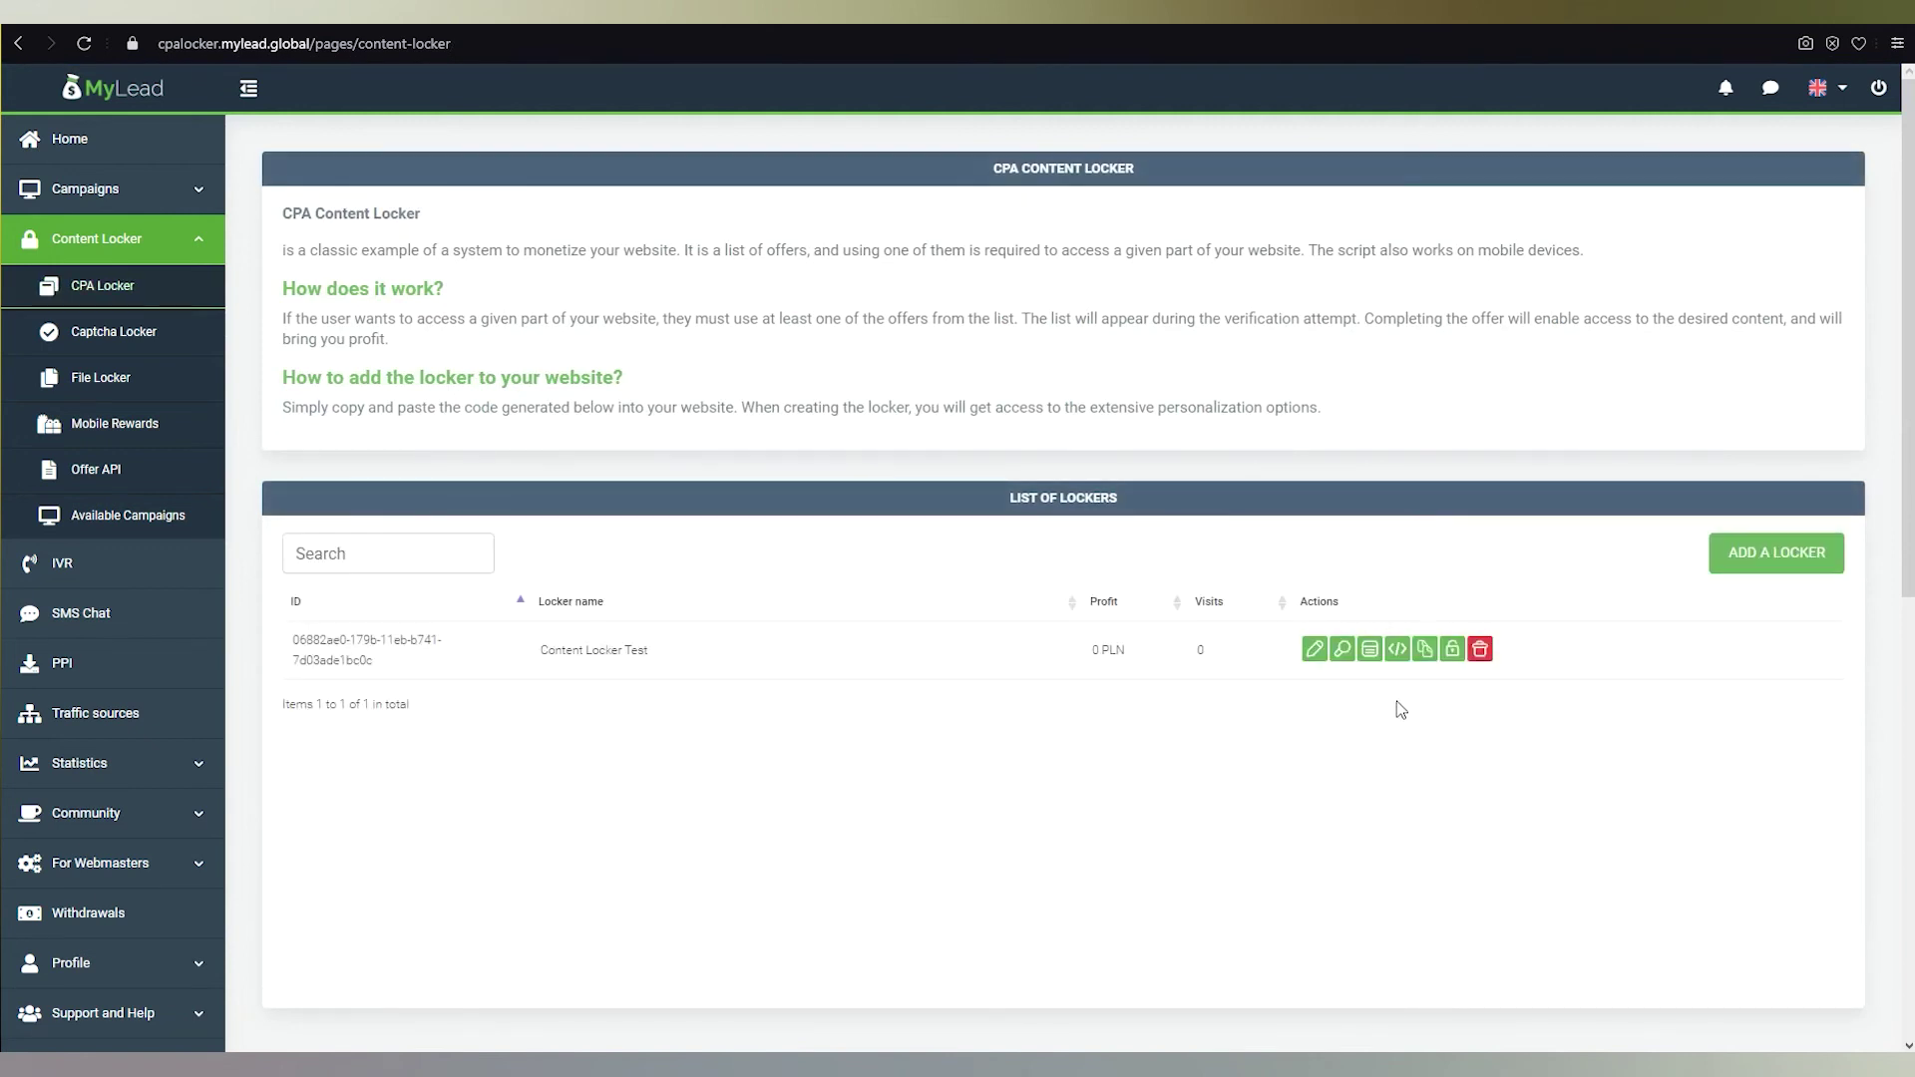
click(1425, 650)
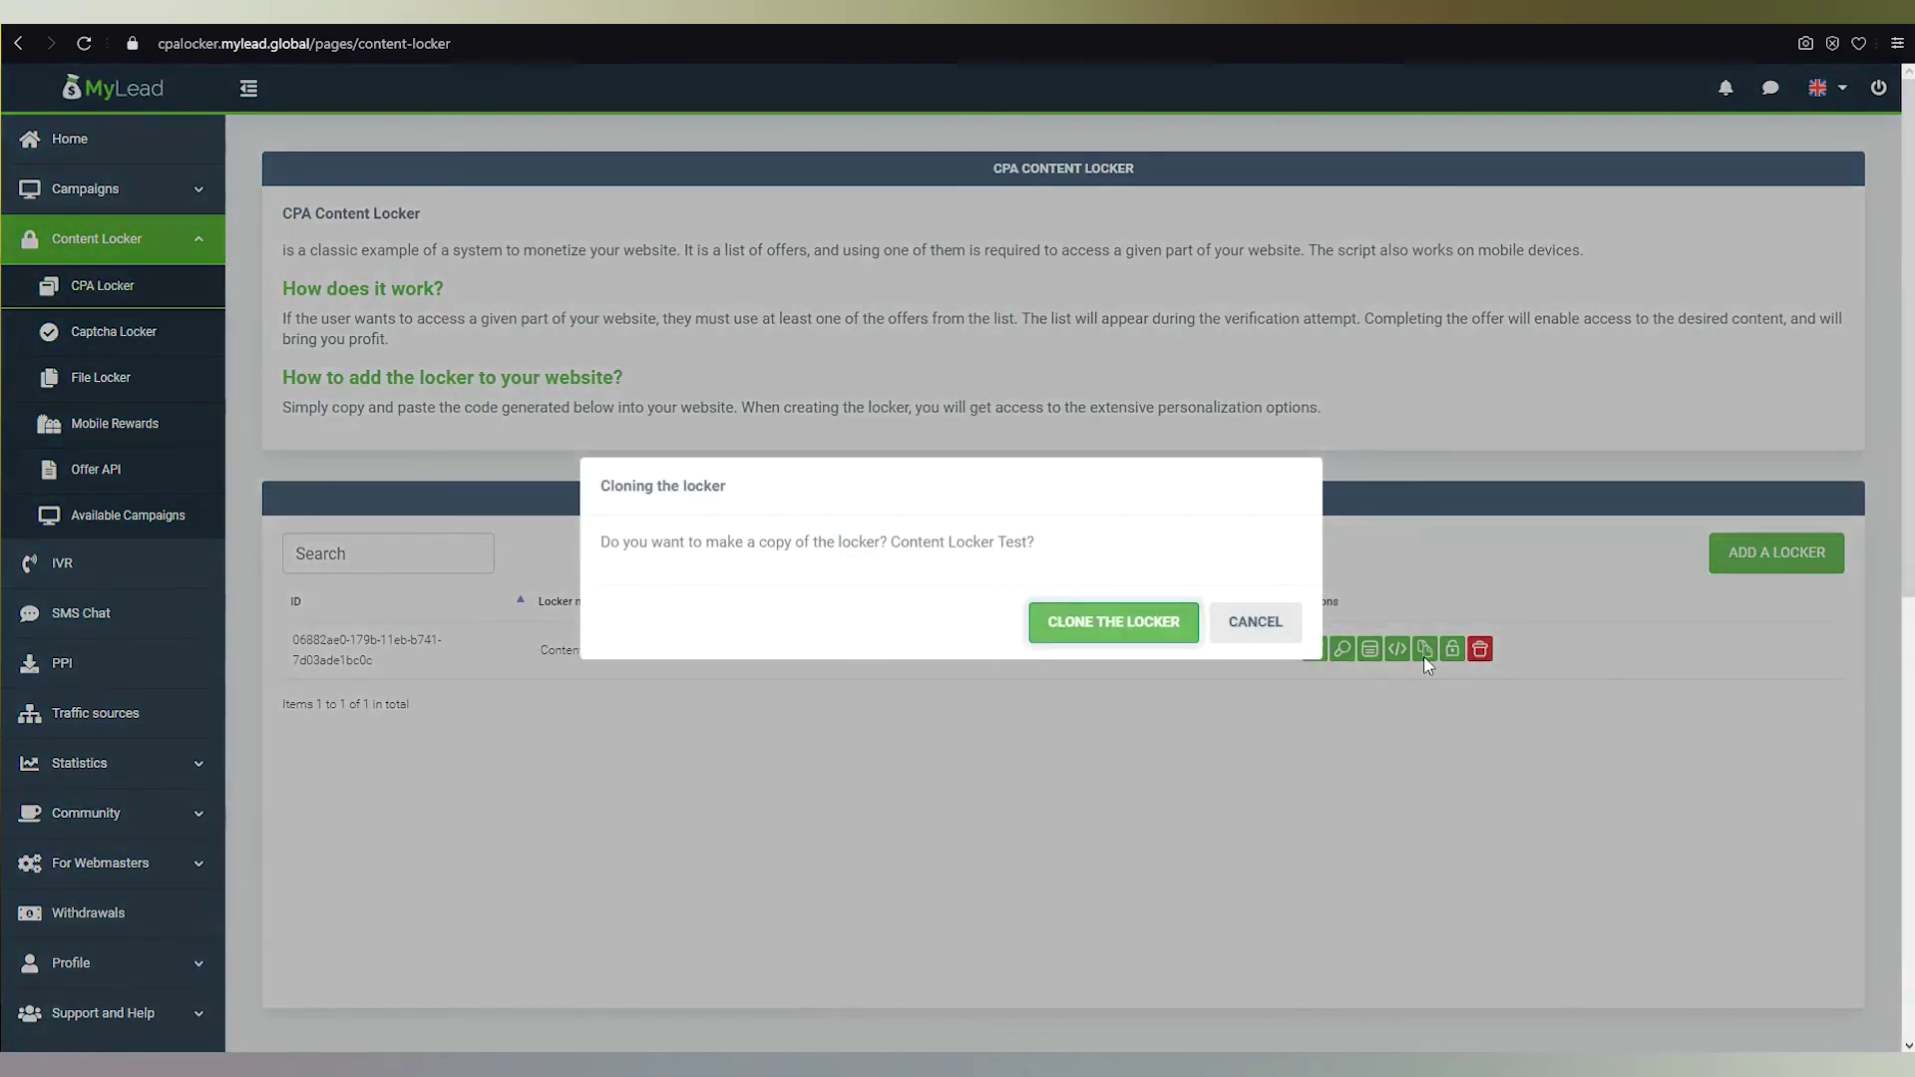
click(1122, 625)
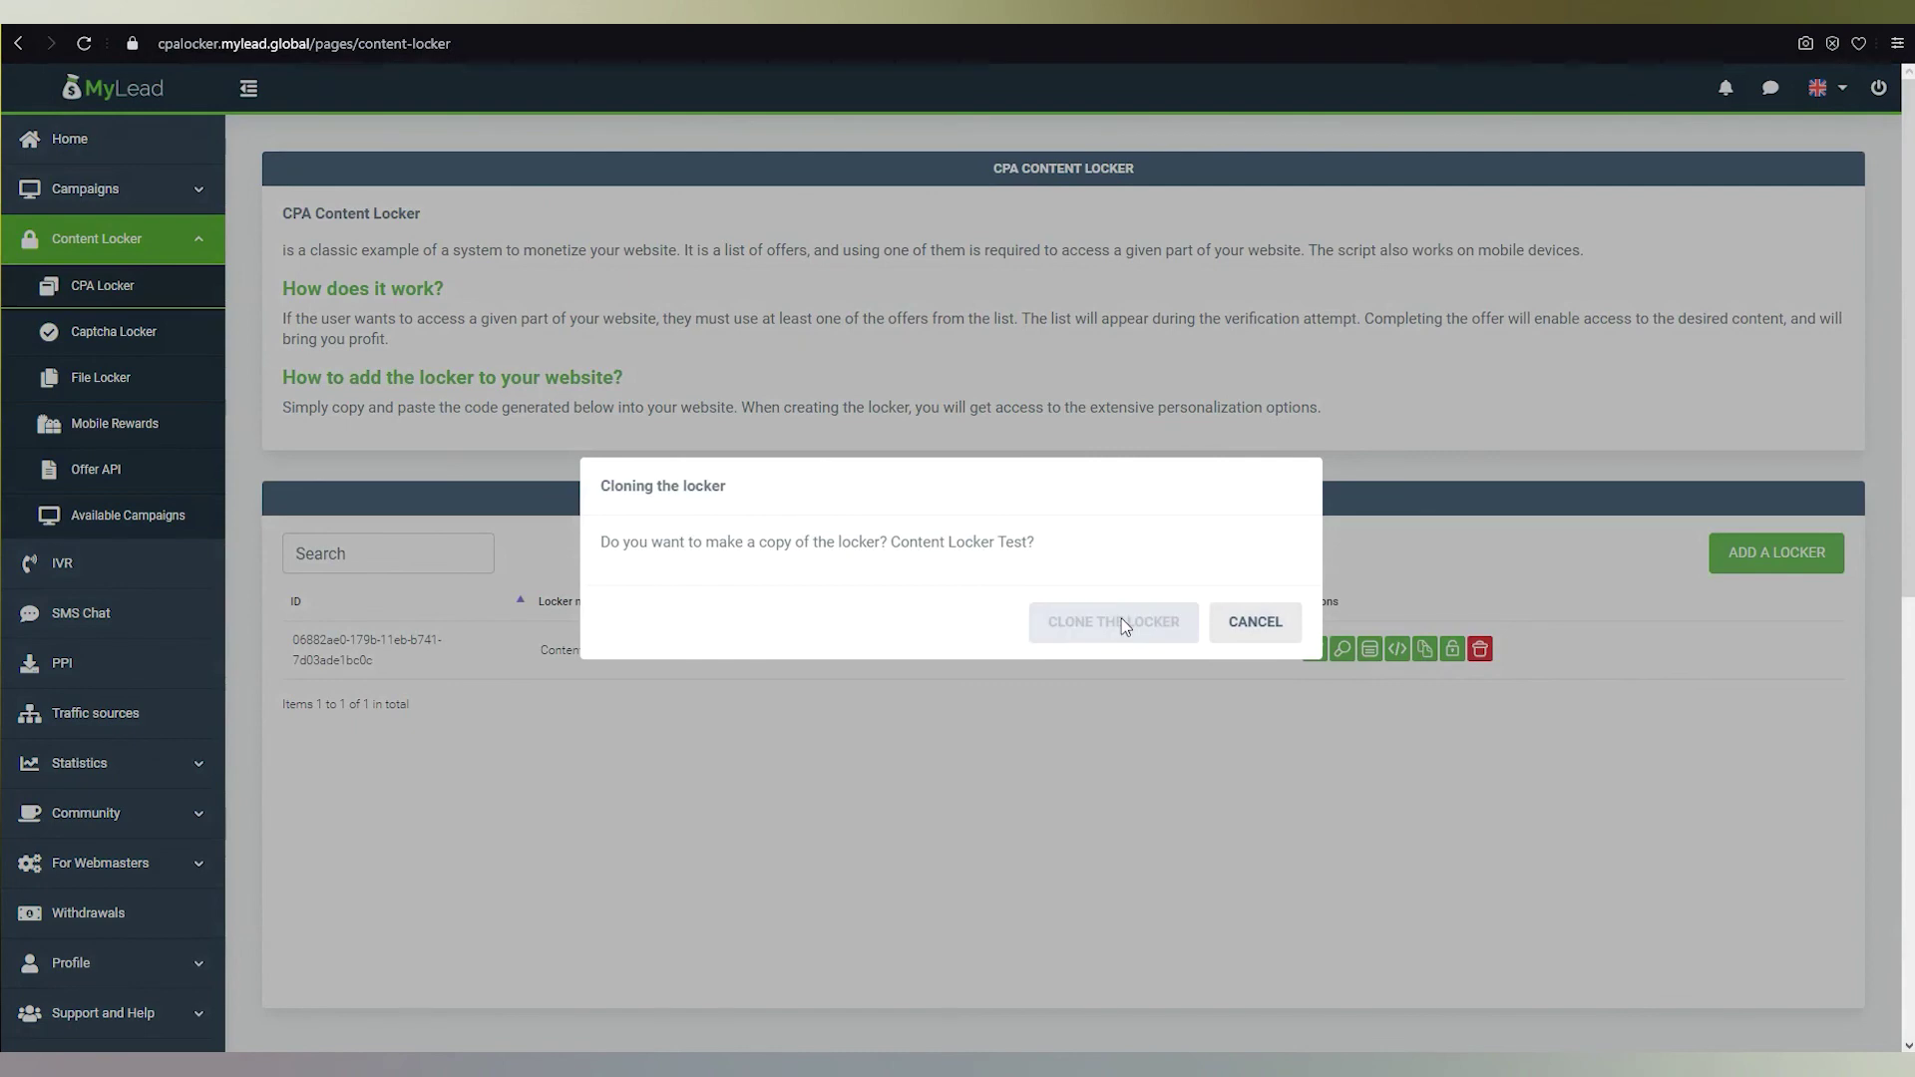